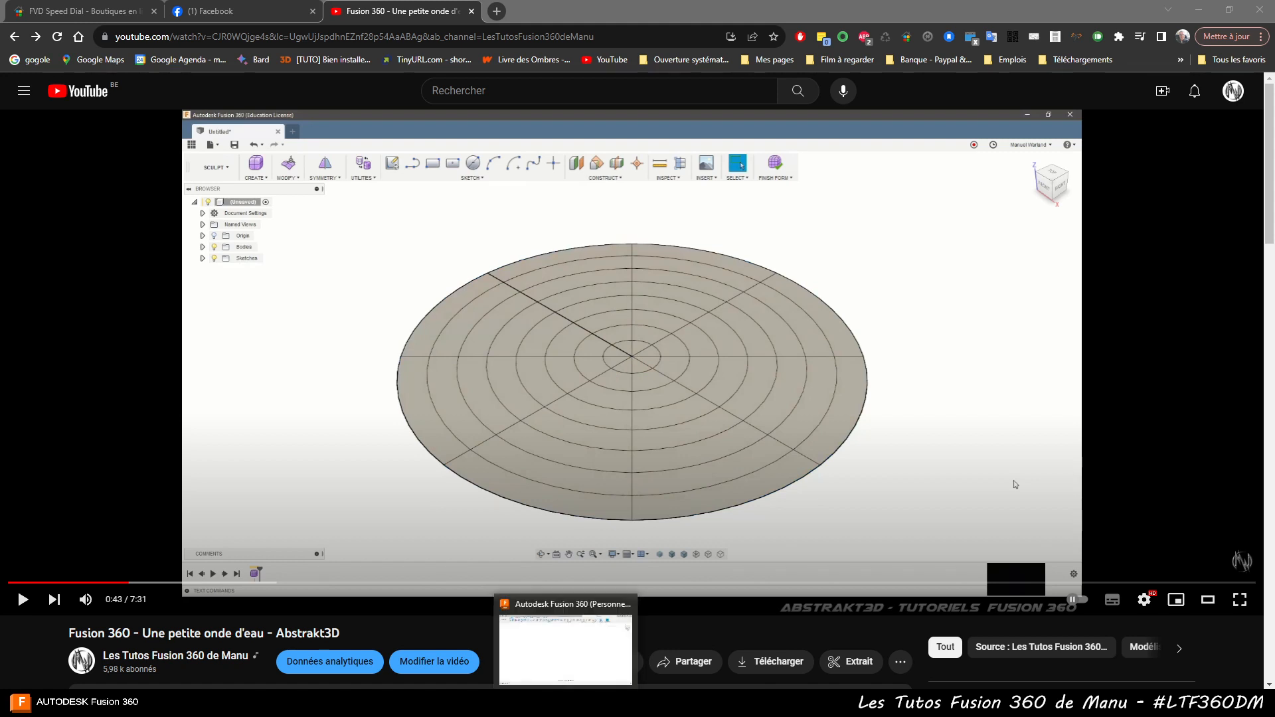
# Switch to Fusion 360, start a new form and open a sketch on the horizontal XY plane.
pyautogui.click(566, 703)
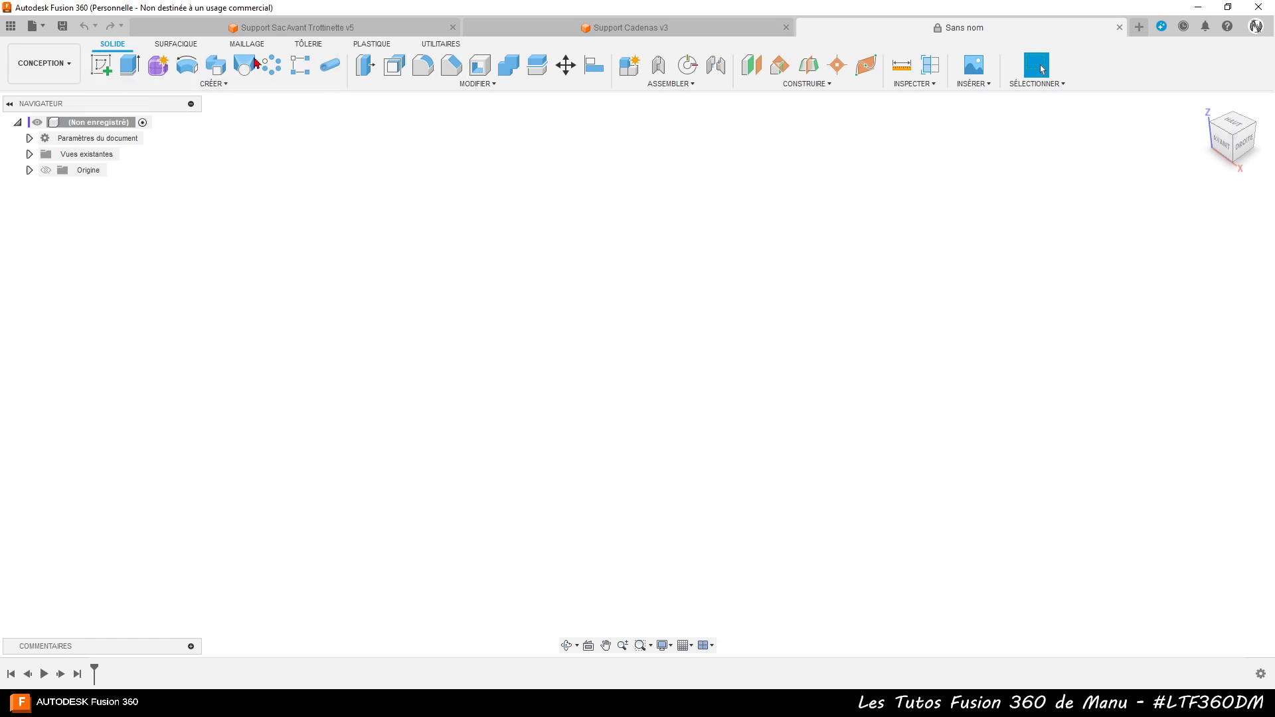
pyautogui.click(159, 66)
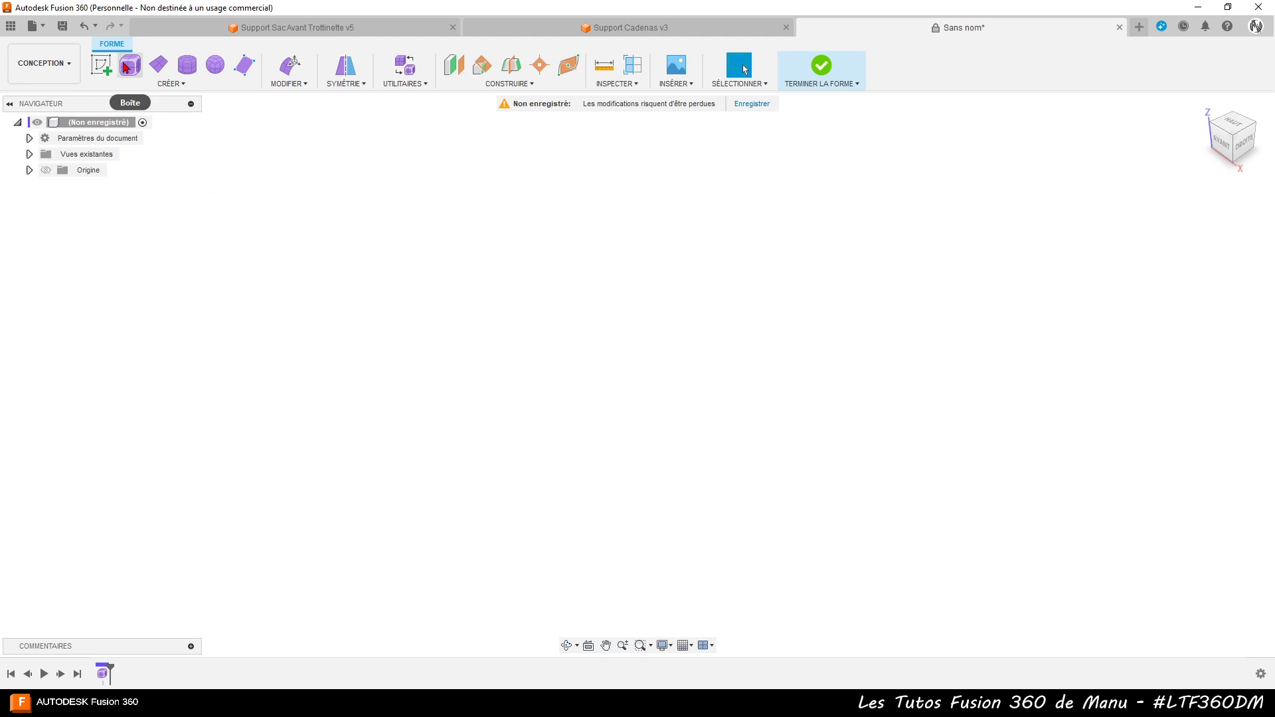
pyautogui.click(103, 66)
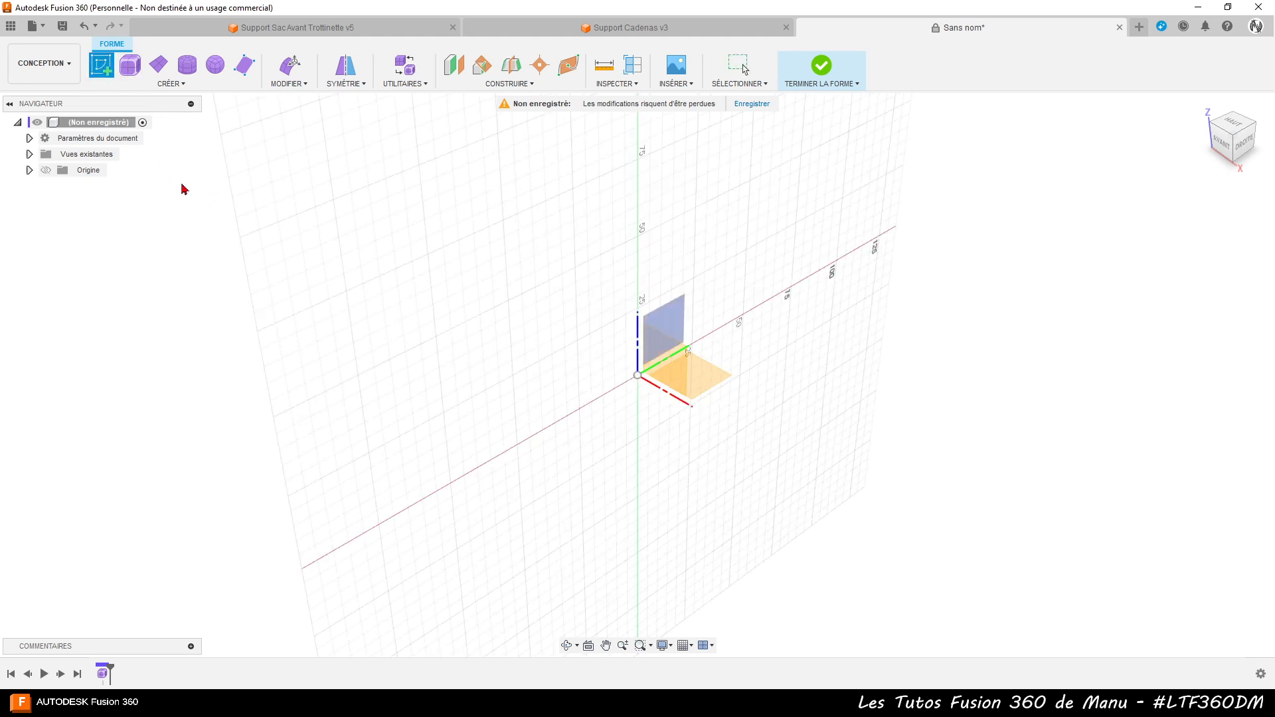
pyautogui.click(705, 382)
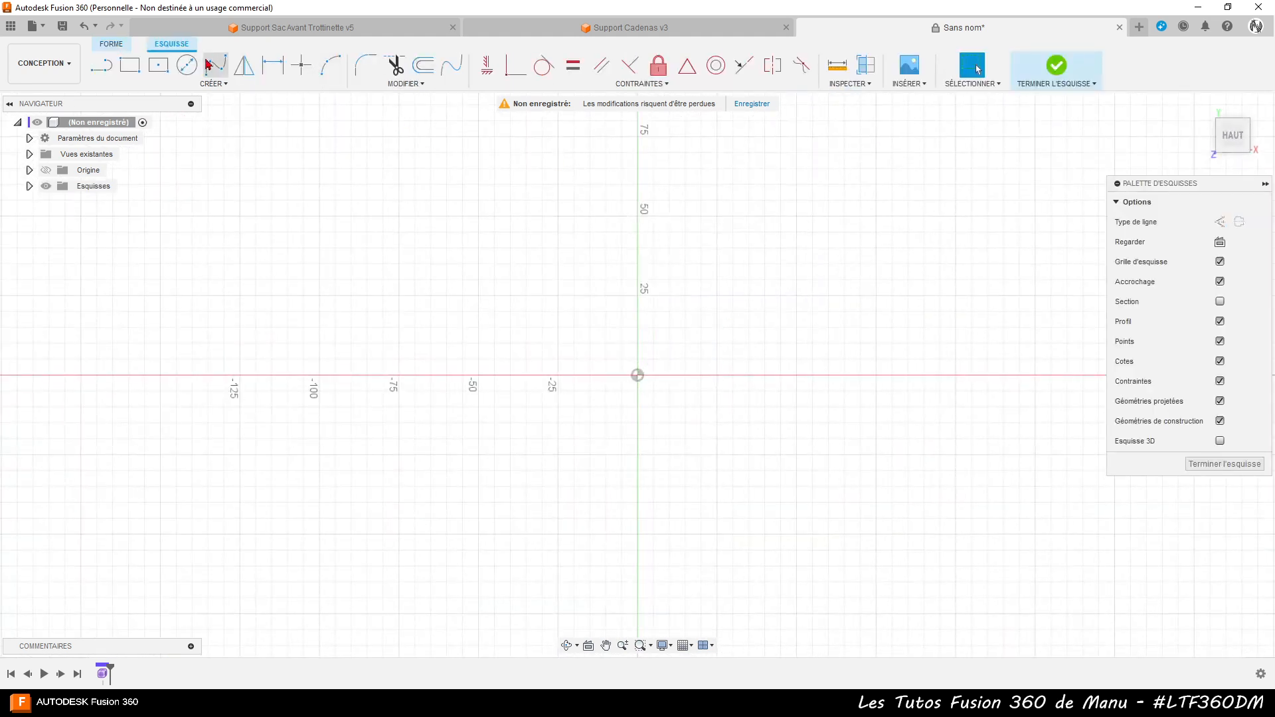
# Draw a 200 mm diameter circle centred on the origin.
pyautogui.click(191, 66)
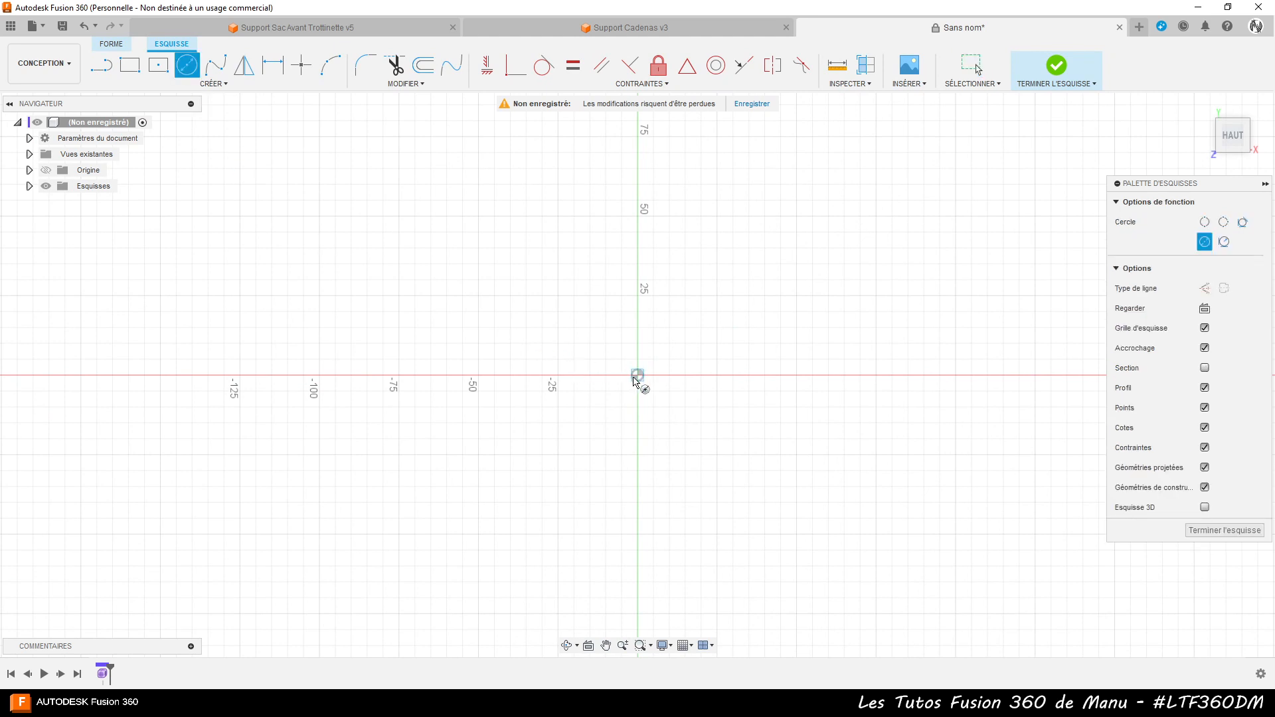
pyautogui.click(637, 376)
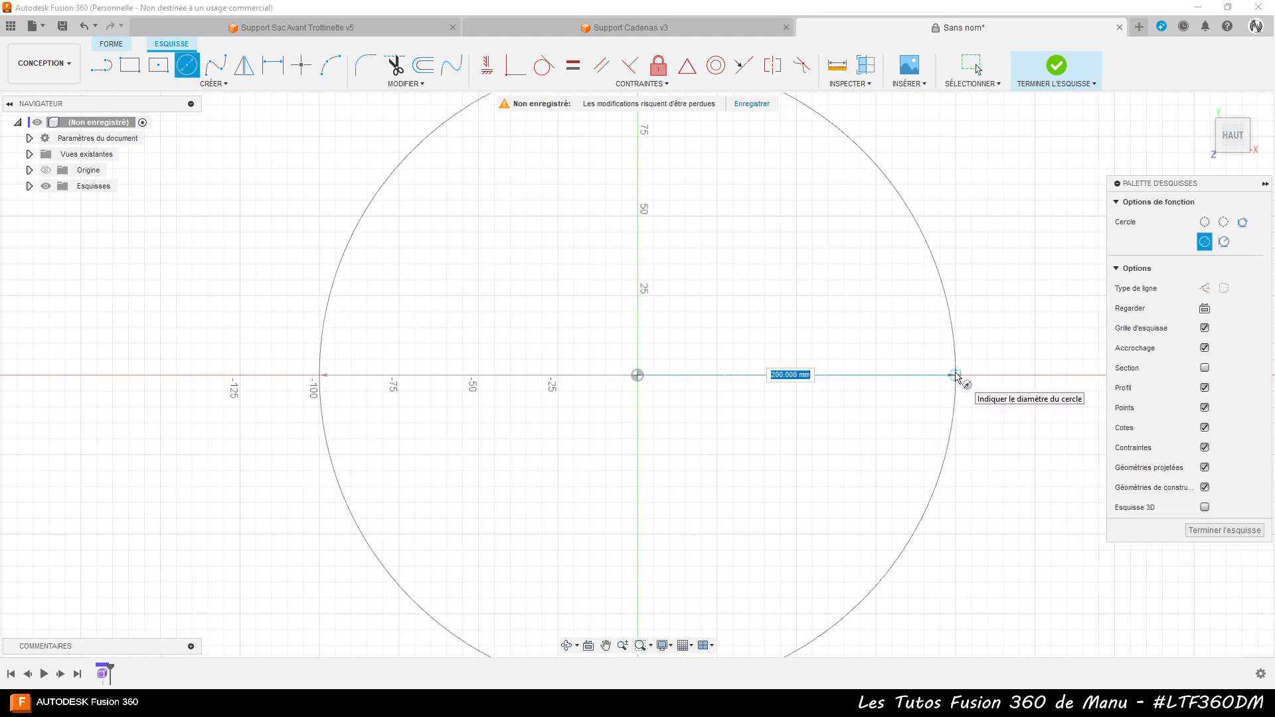
pyautogui.click(957, 376)
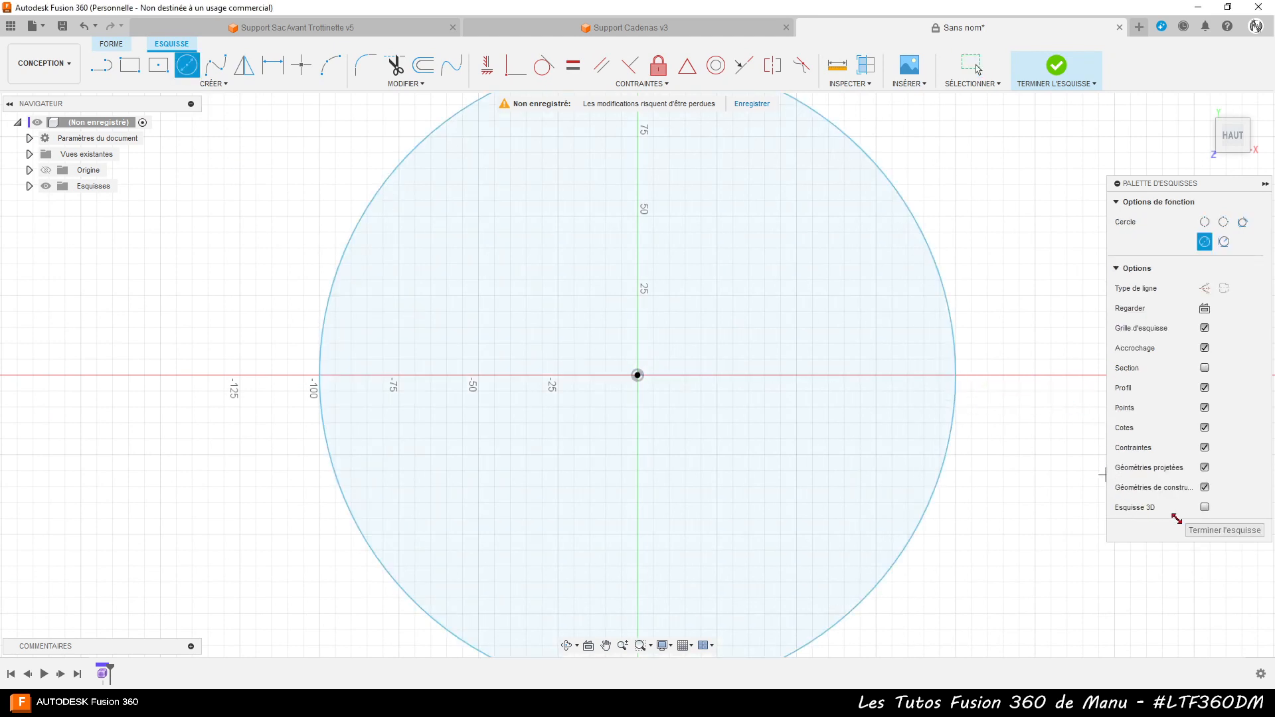
# Draw a horizontal radius line from the origin to the circle's edge and finish the sketch.
pyautogui.press('l')
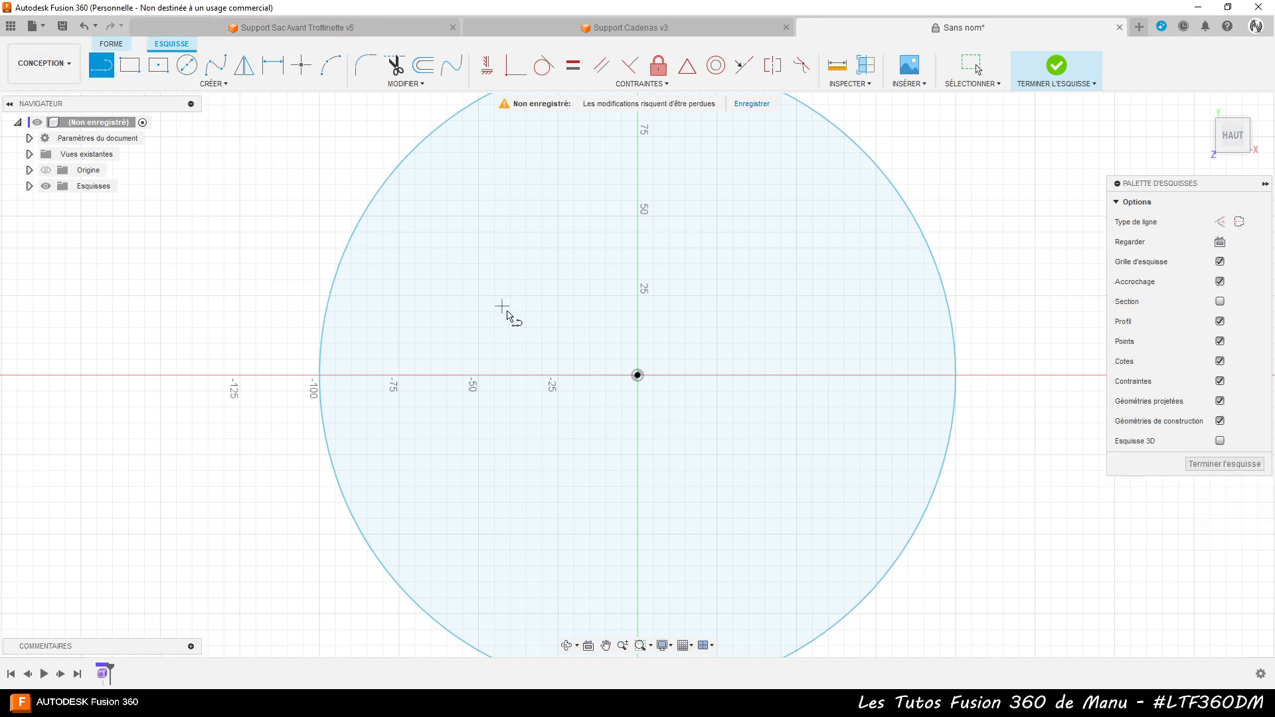
pyautogui.click(639, 375)
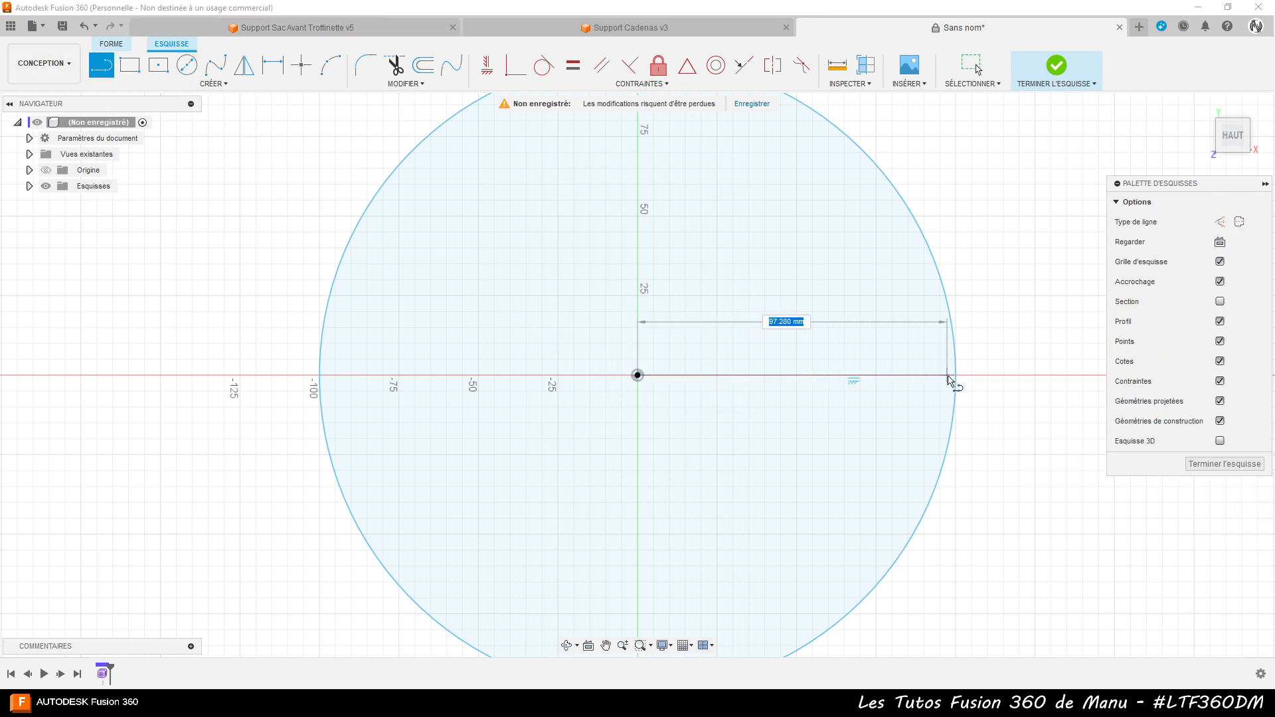
pyautogui.click(955, 376)
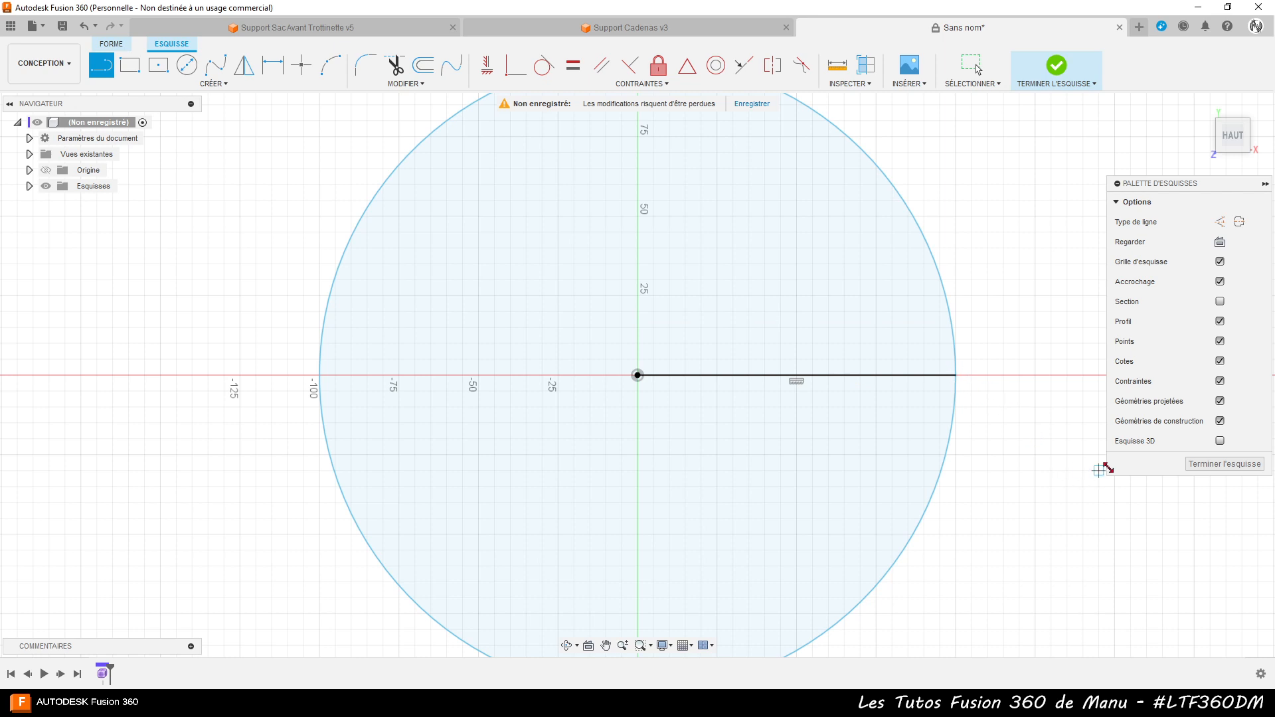
pyautogui.click(1231, 465)
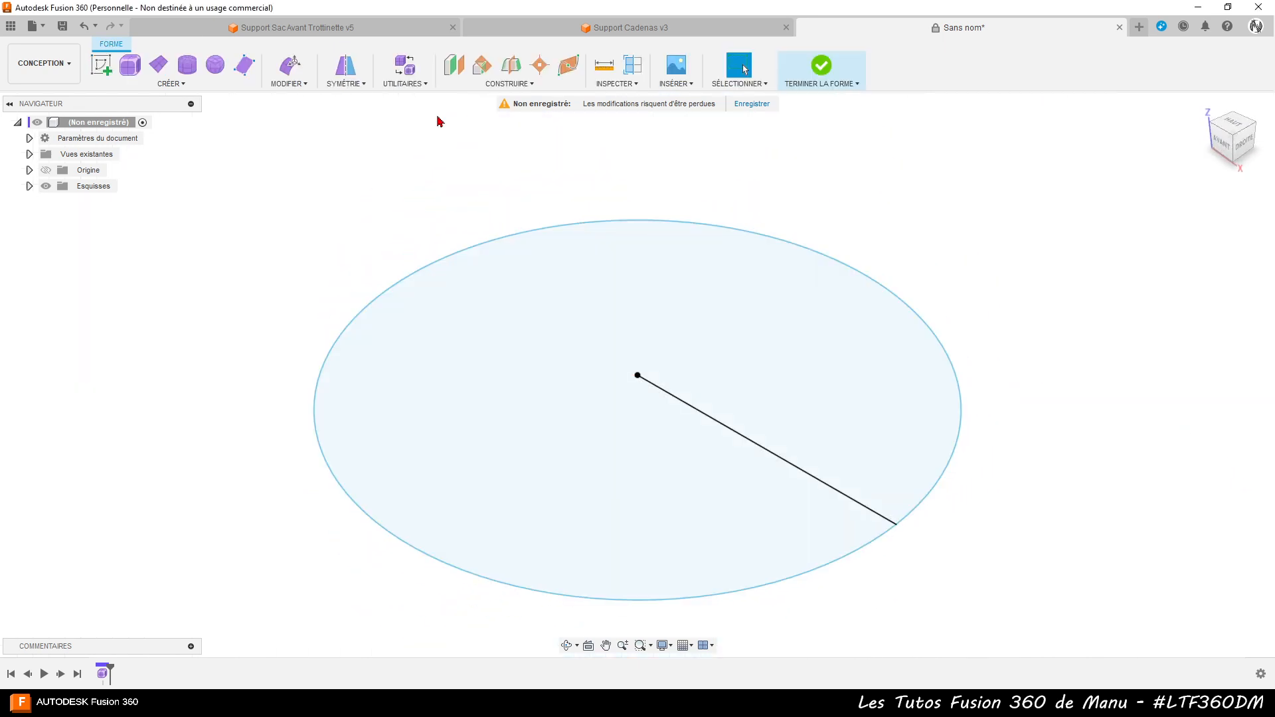
pyautogui.click(170, 84)
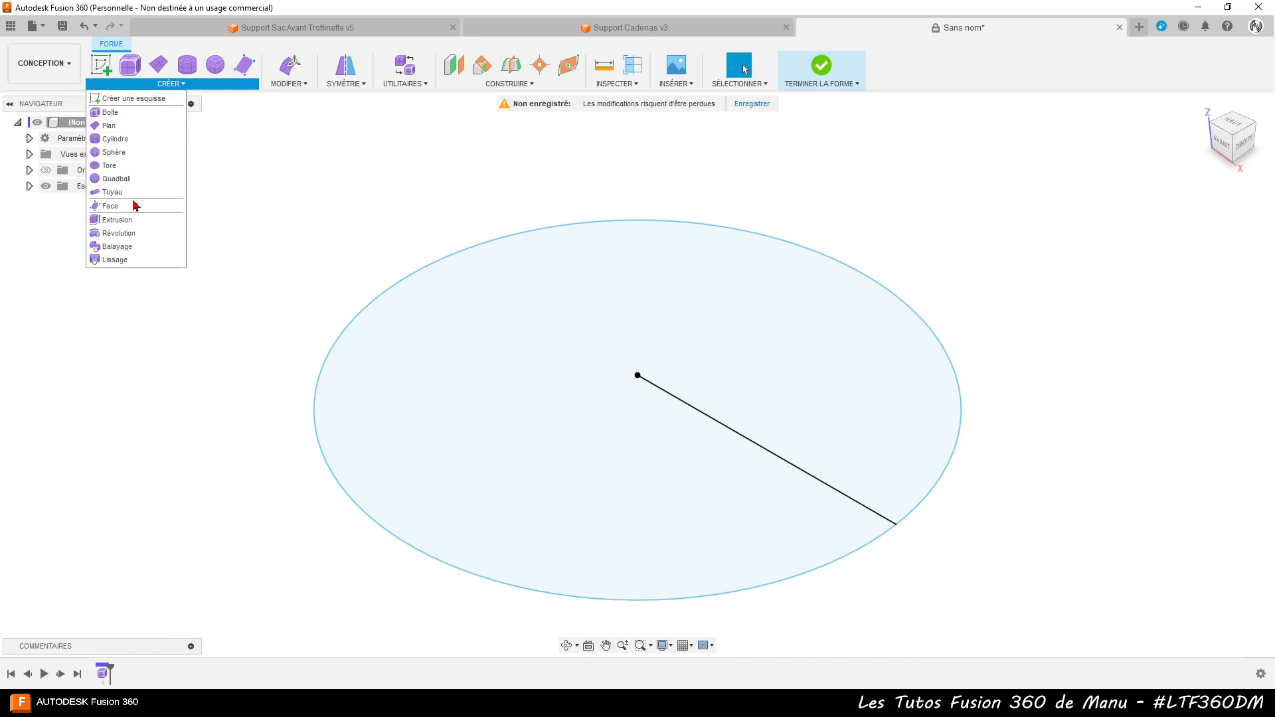
pyautogui.click(114, 260)
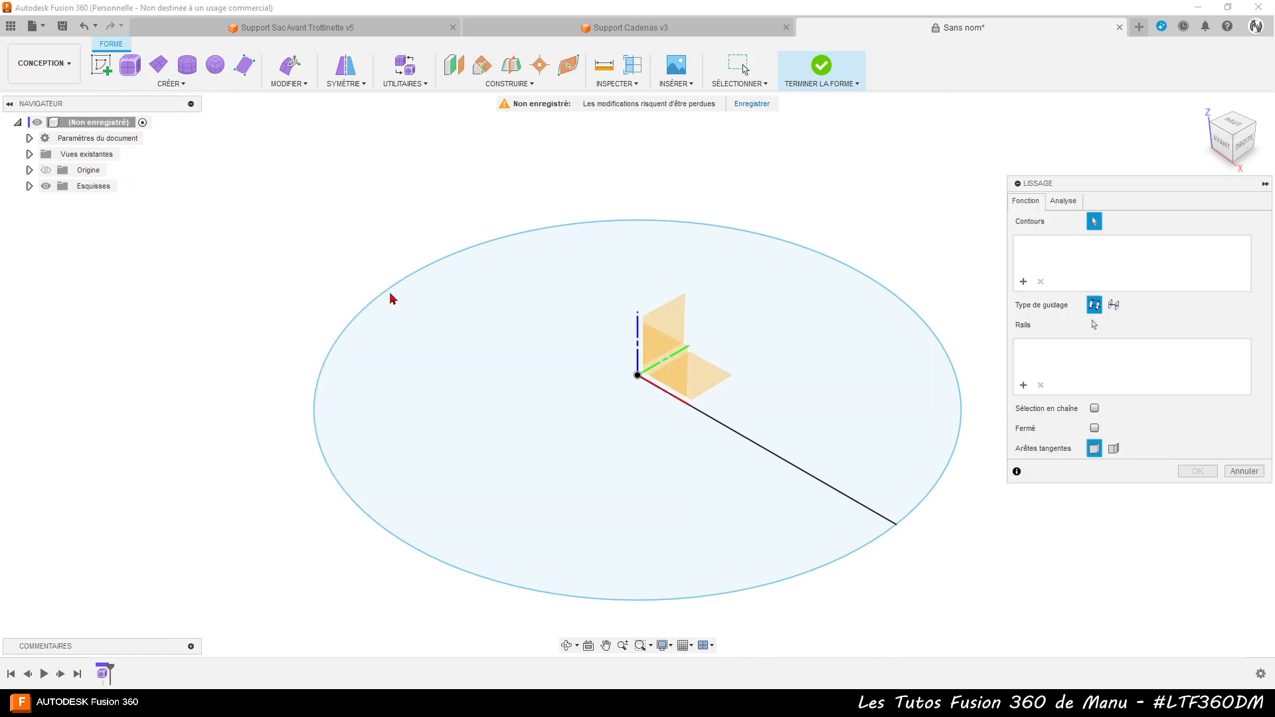
pyautogui.click(637, 377)
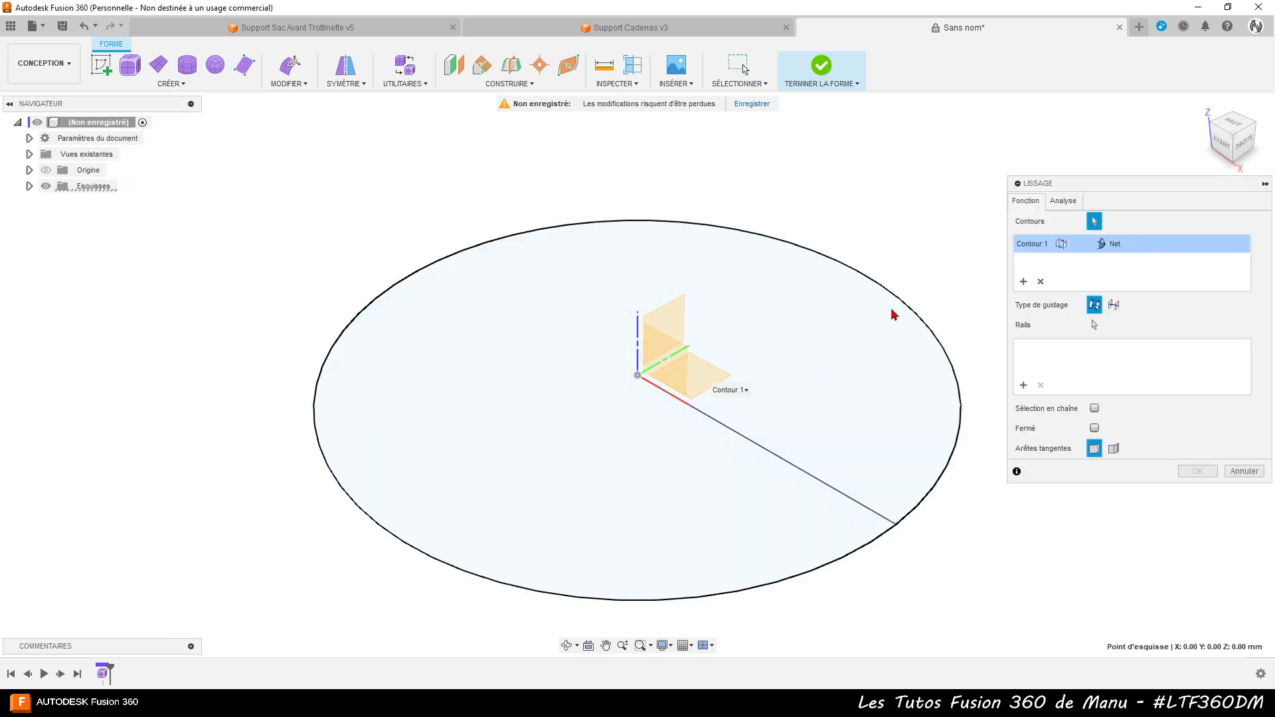
pyautogui.click(902, 305)
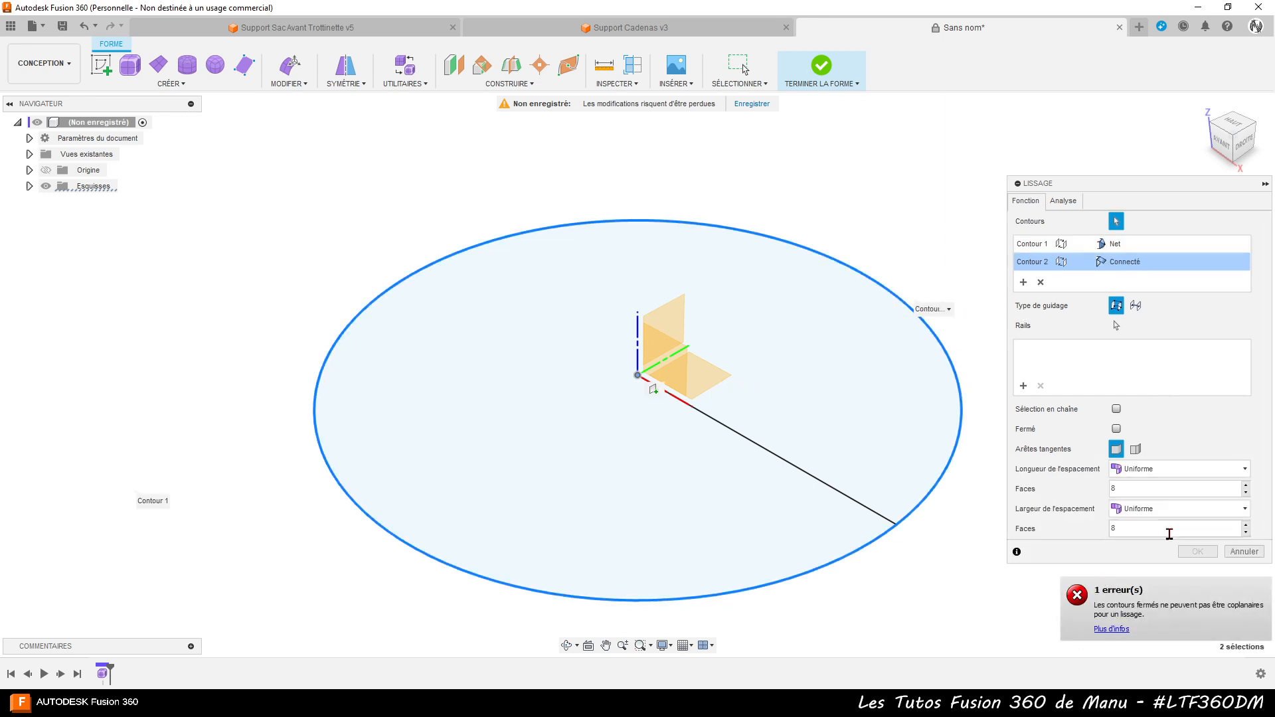
pyautogui.click(1227, 553)
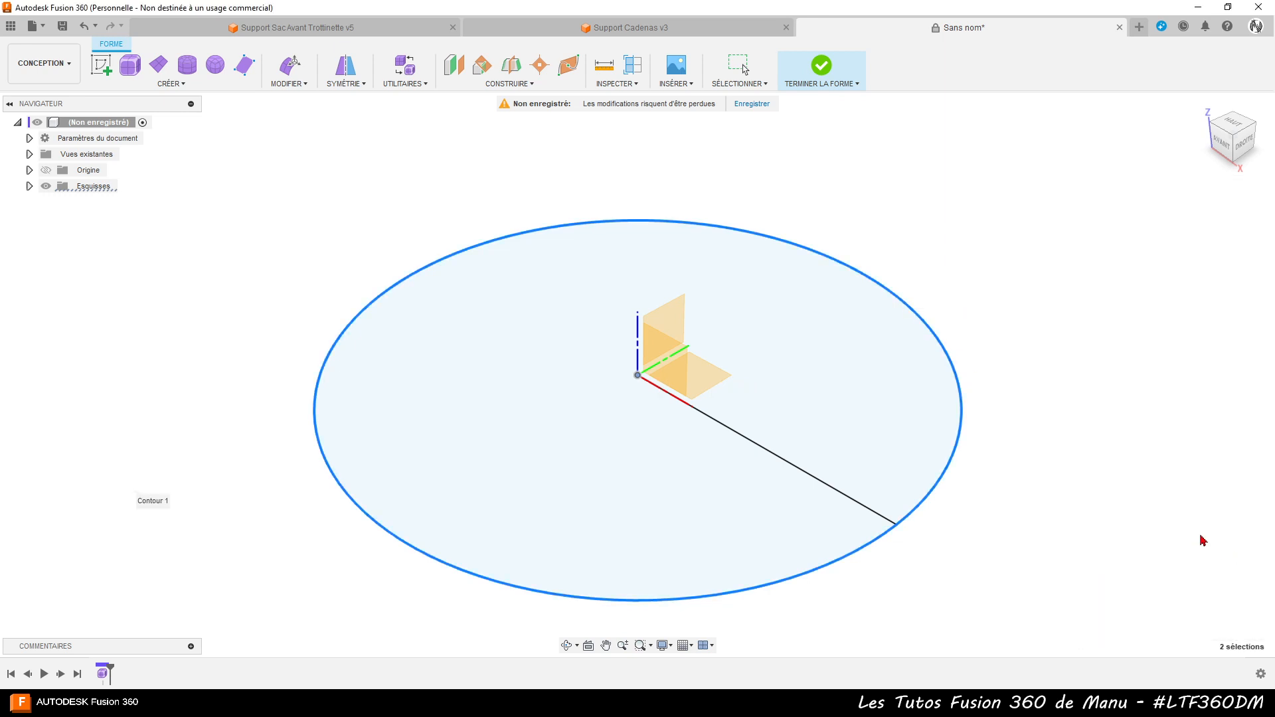
# Start a form Sweep with the radius line as the profile and the circle as the path.
pyautogui.click(183, 84)
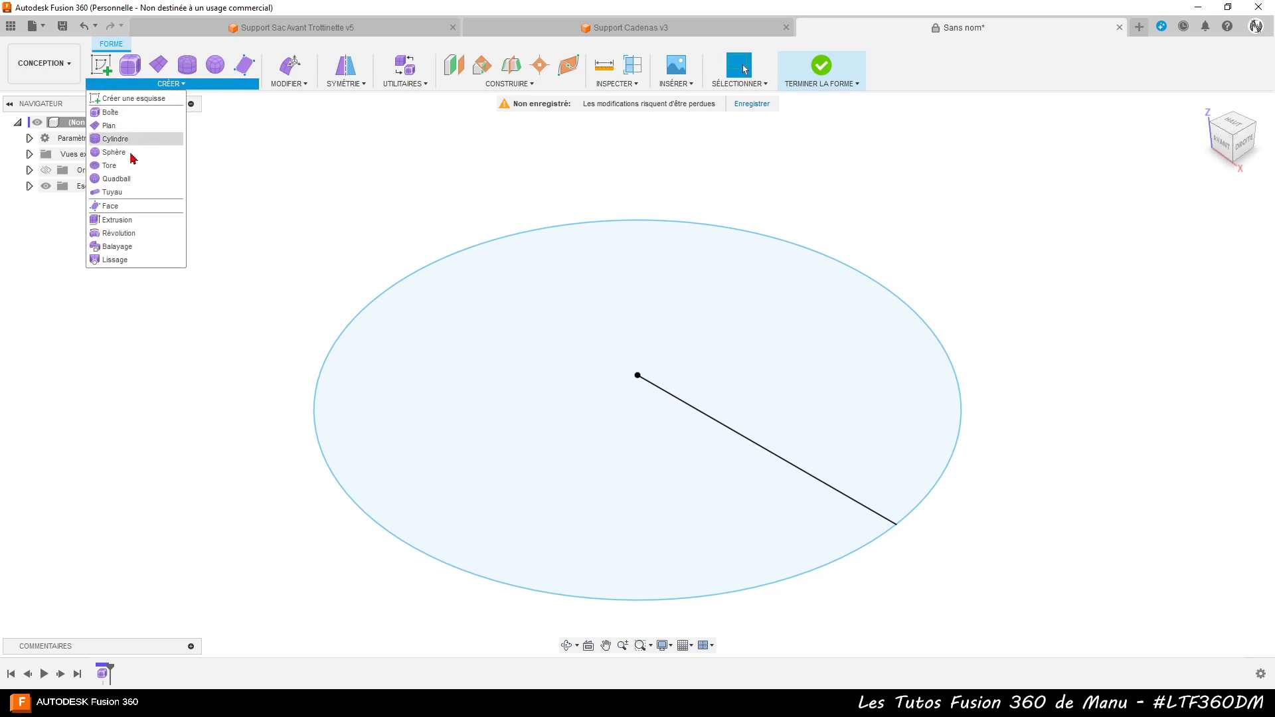
pyautogui.click(128, 248)
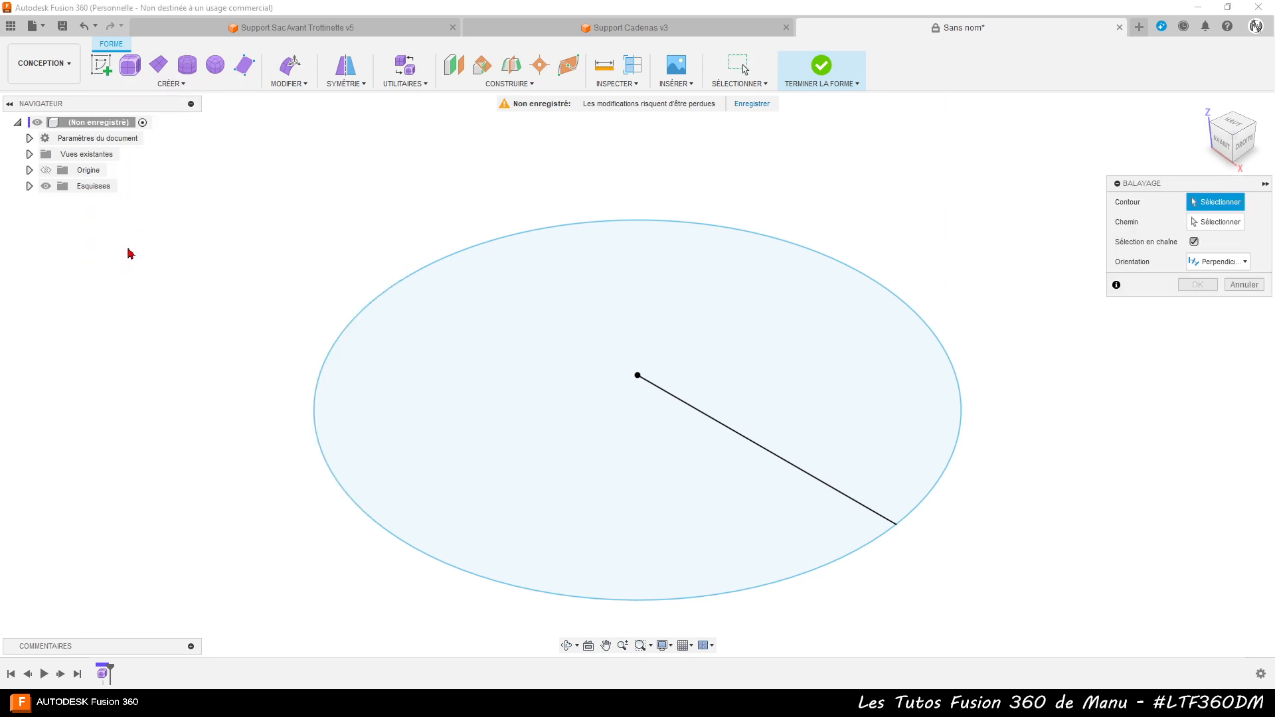
pyautogui.click(676, 406)
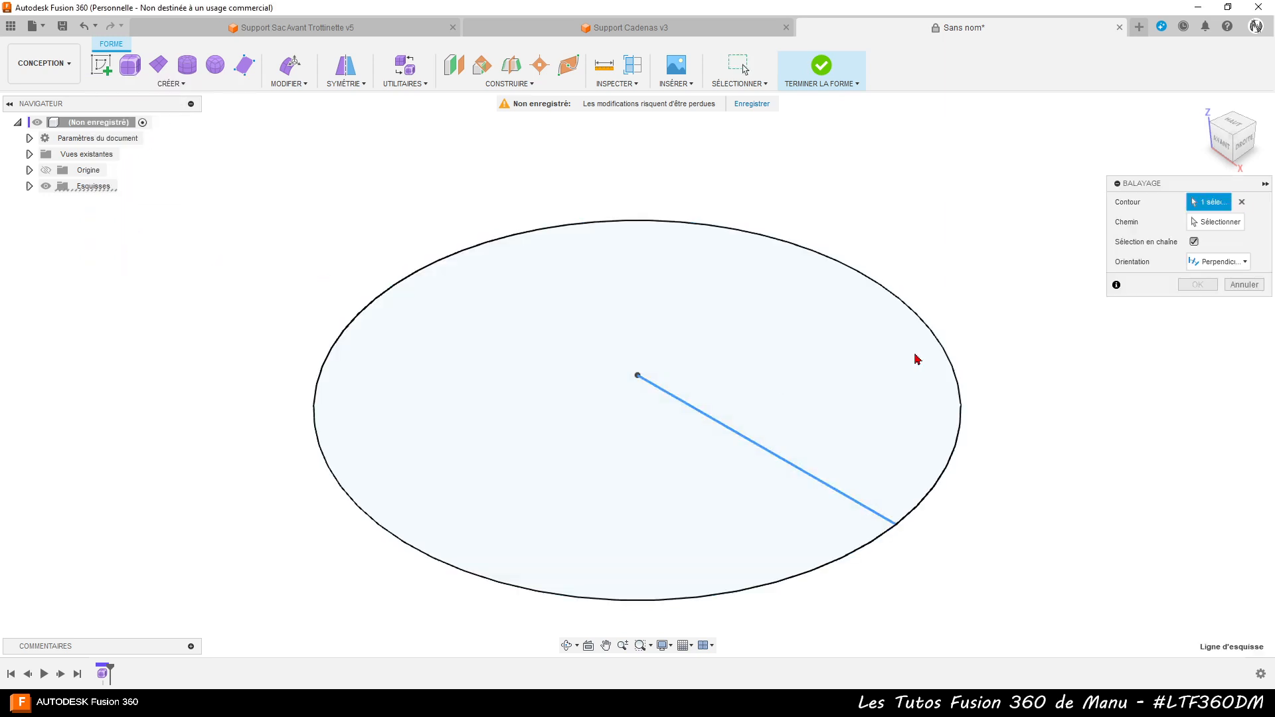
pyautogui.click(1222, 223)
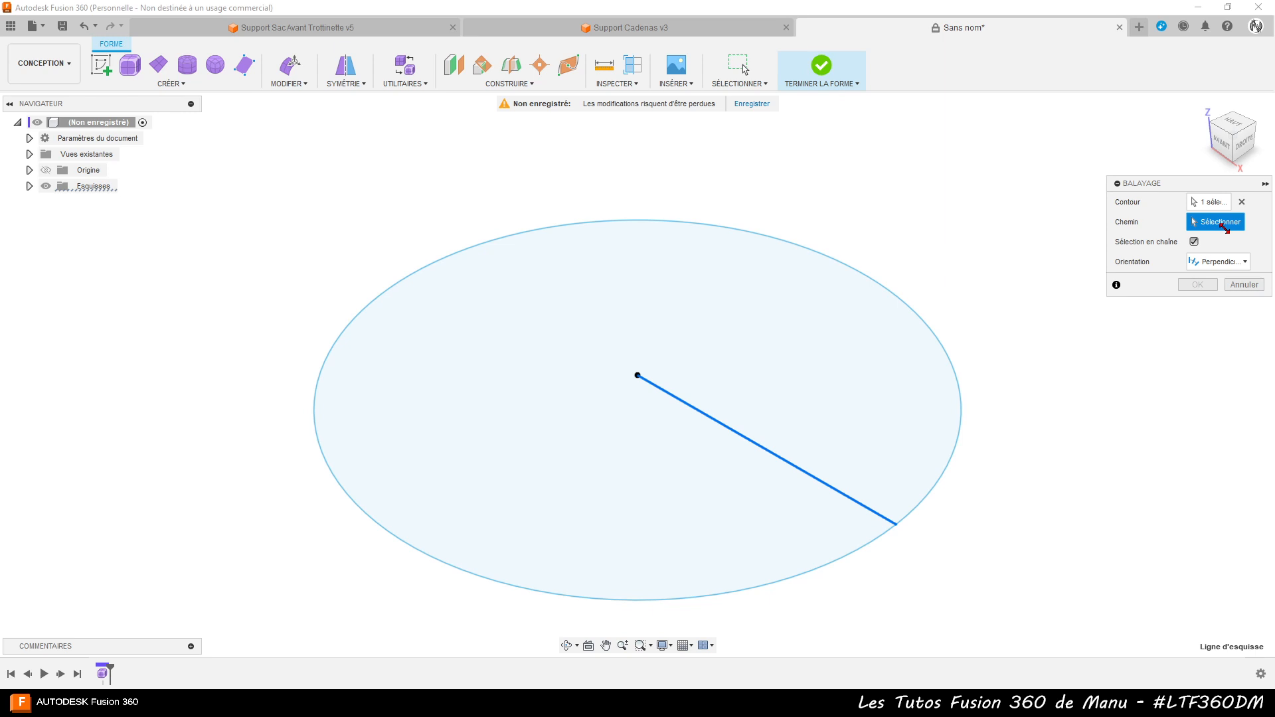
pyautogui.click(862, 278)
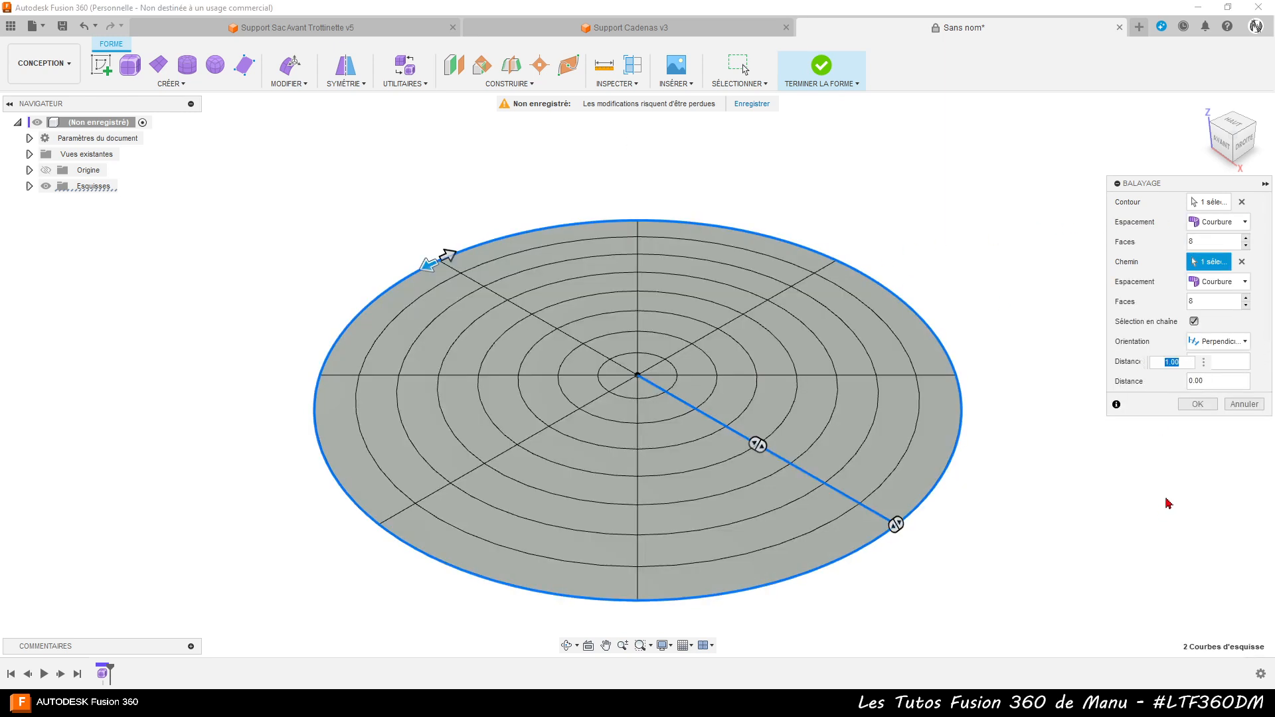
# Set the sweep to 10 faces along the profile and 8 faces along the path, and complete it.
pyautogui.click(1247, 239)
pyautogui.click(1247, 239)
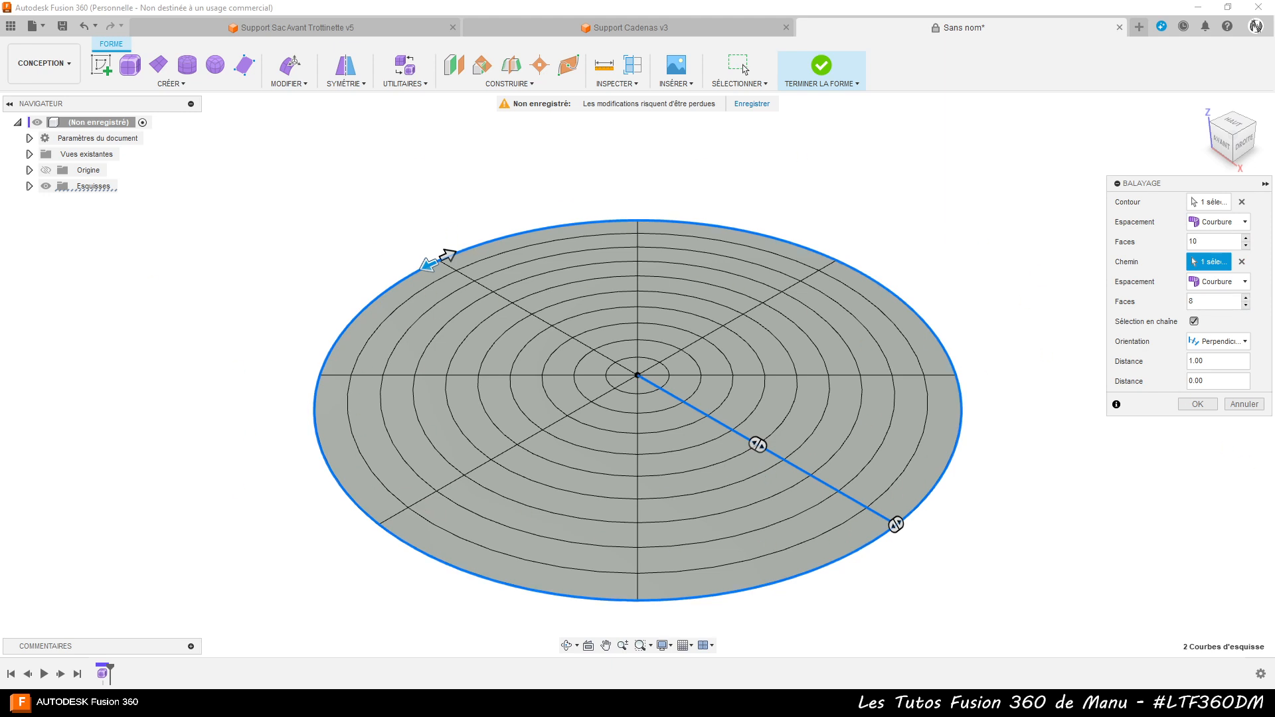
pyautogui.click(1248, 299)
pyautogui.click(1248, 298)
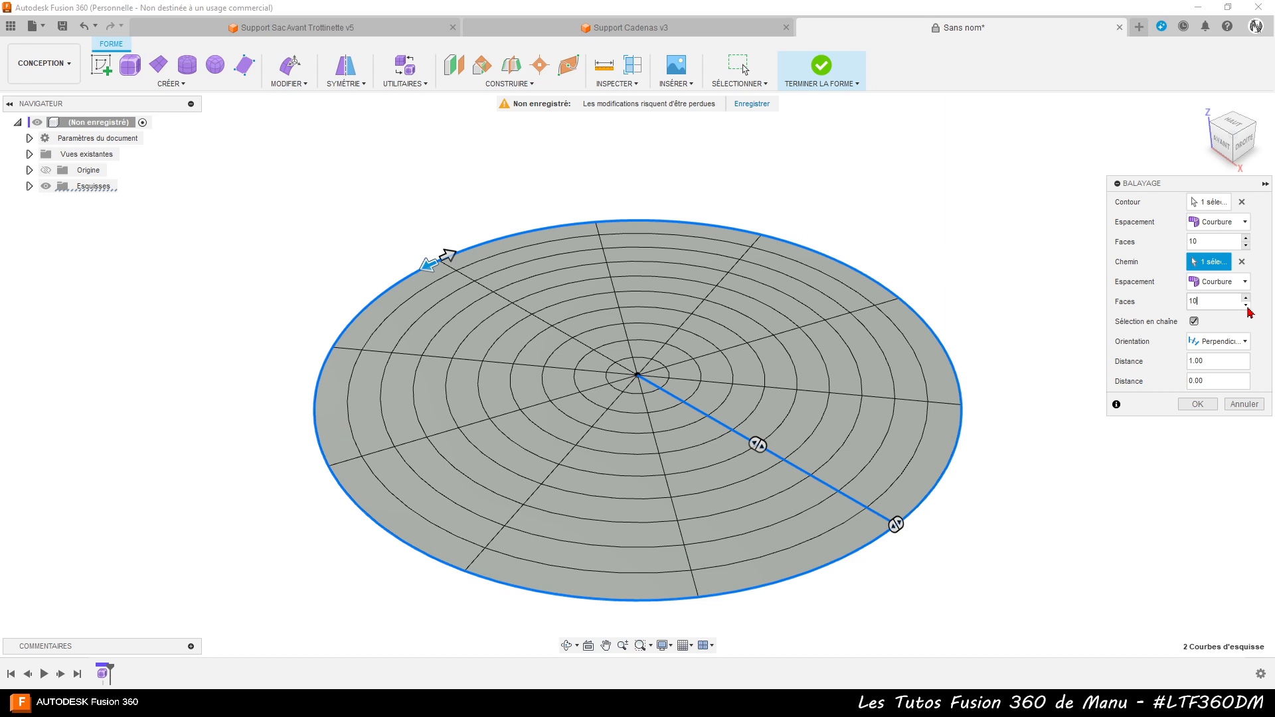
pyautogui.click(1248, 306)
pyautogui.click(1248, 305)
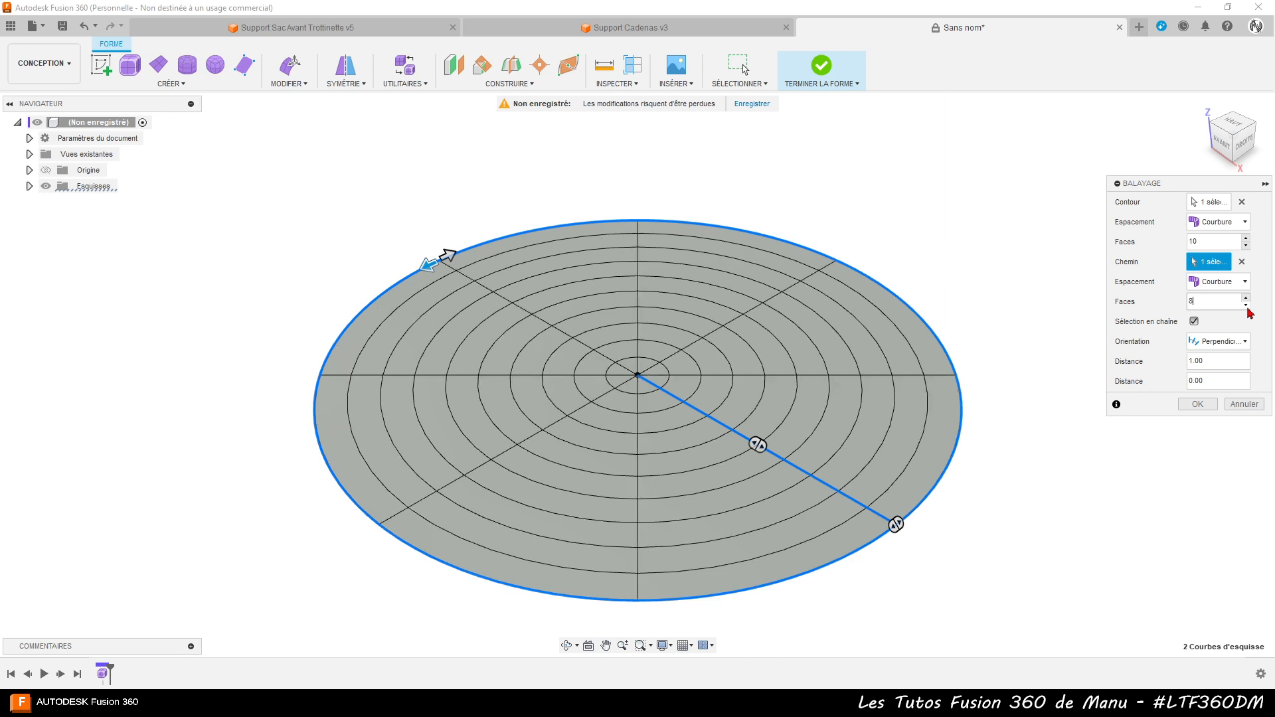
pyautogui.click(1196, 405)
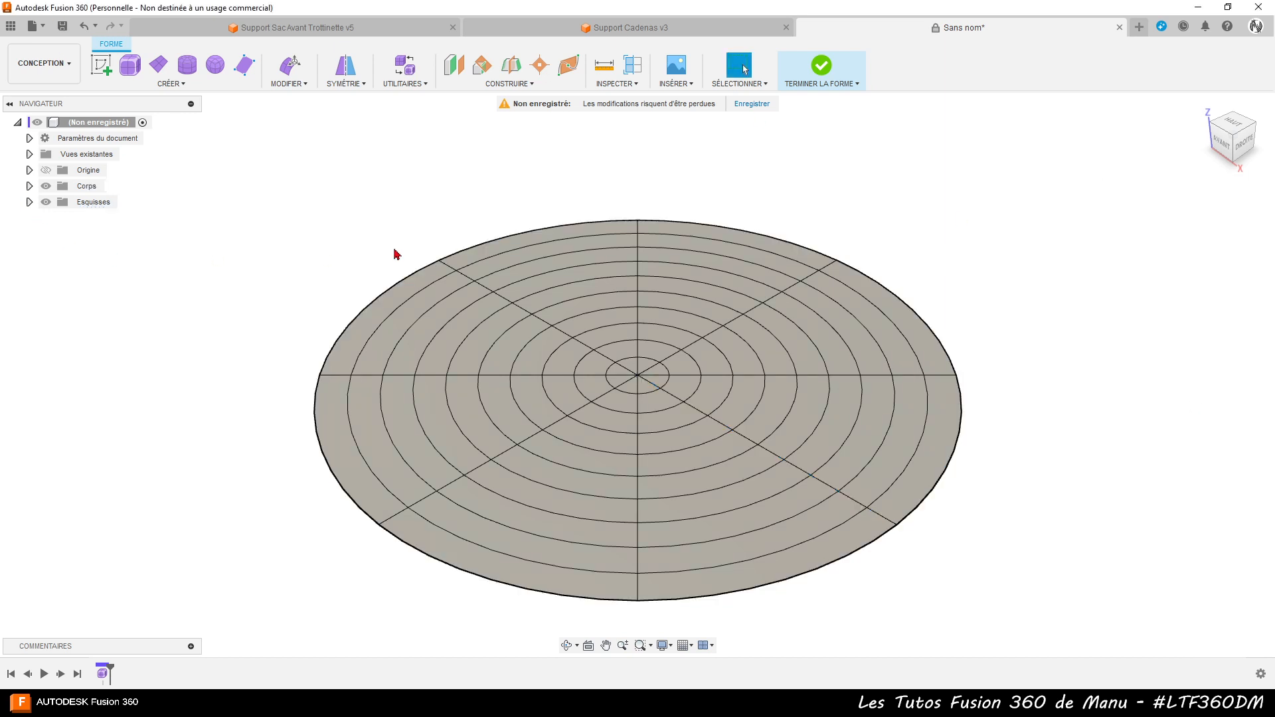
# Edit the form to raise the eight innermost faces around the disc's centre by 15 mm vertically.
pyautogui.click(289, 64)
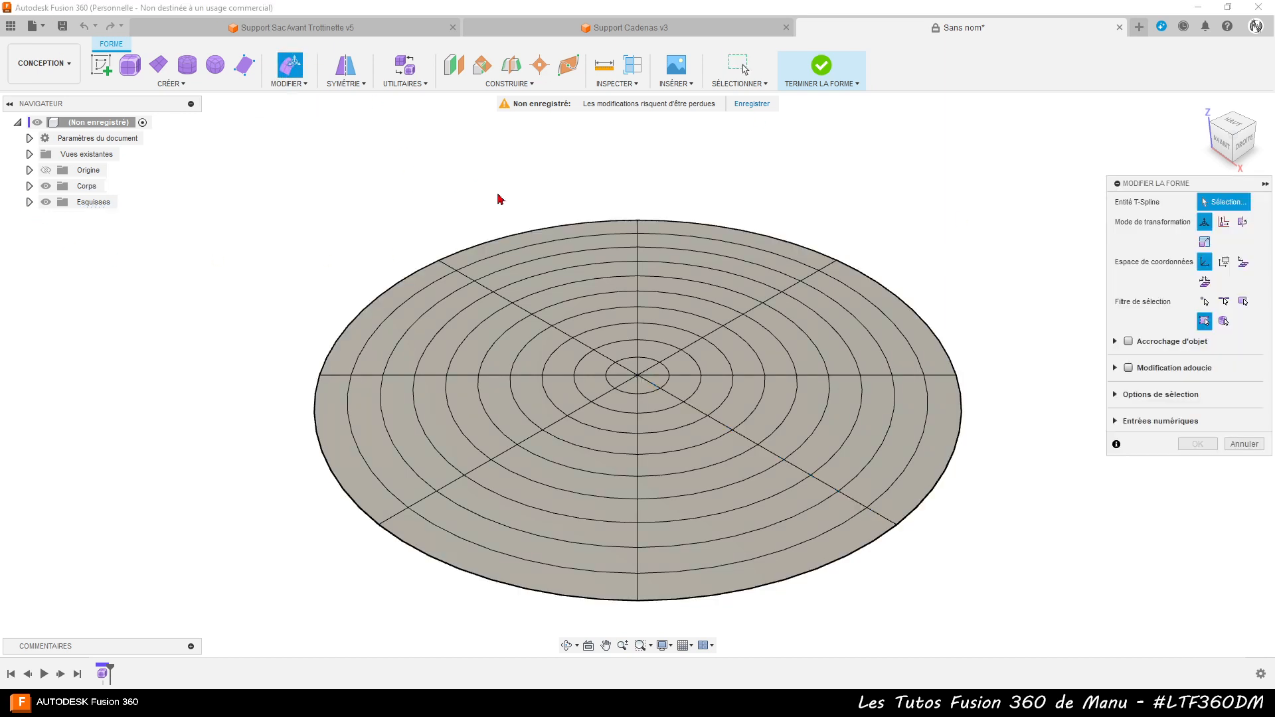
pyautogui.scroll(3, 583, 376)
pyautogui.scroll(3, 692, 372)
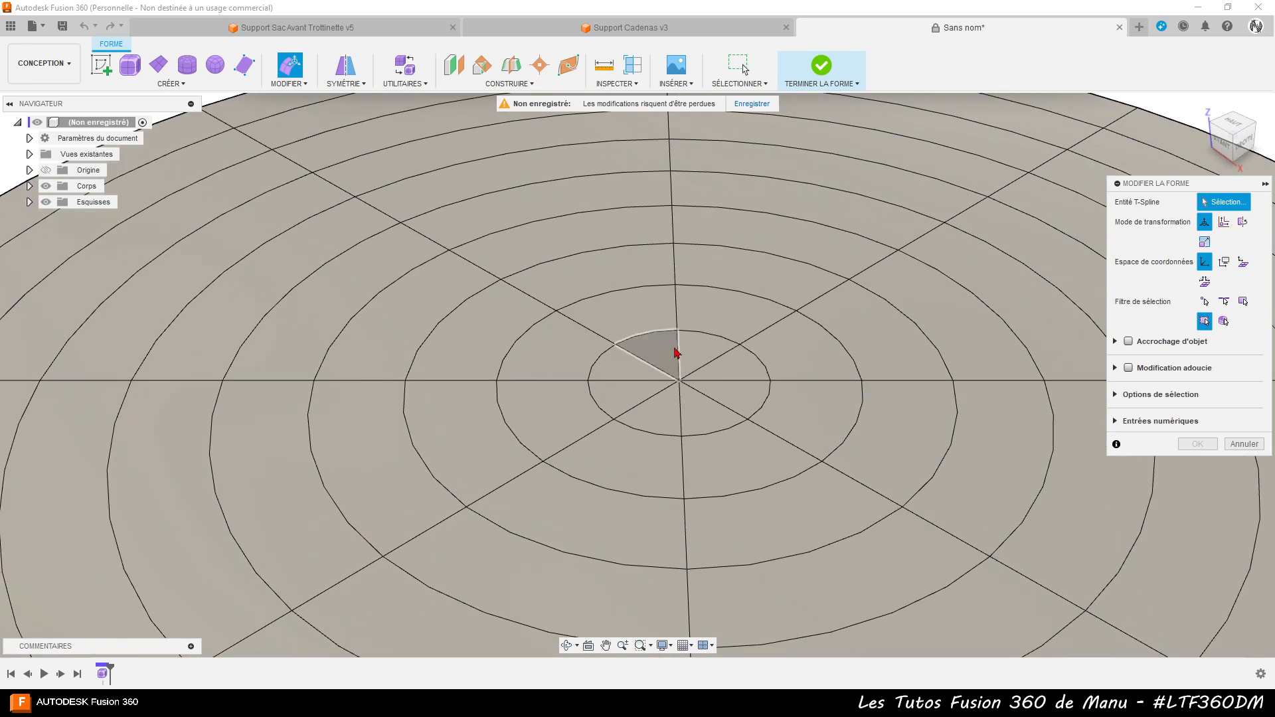
pyautogui.click(667, 353)
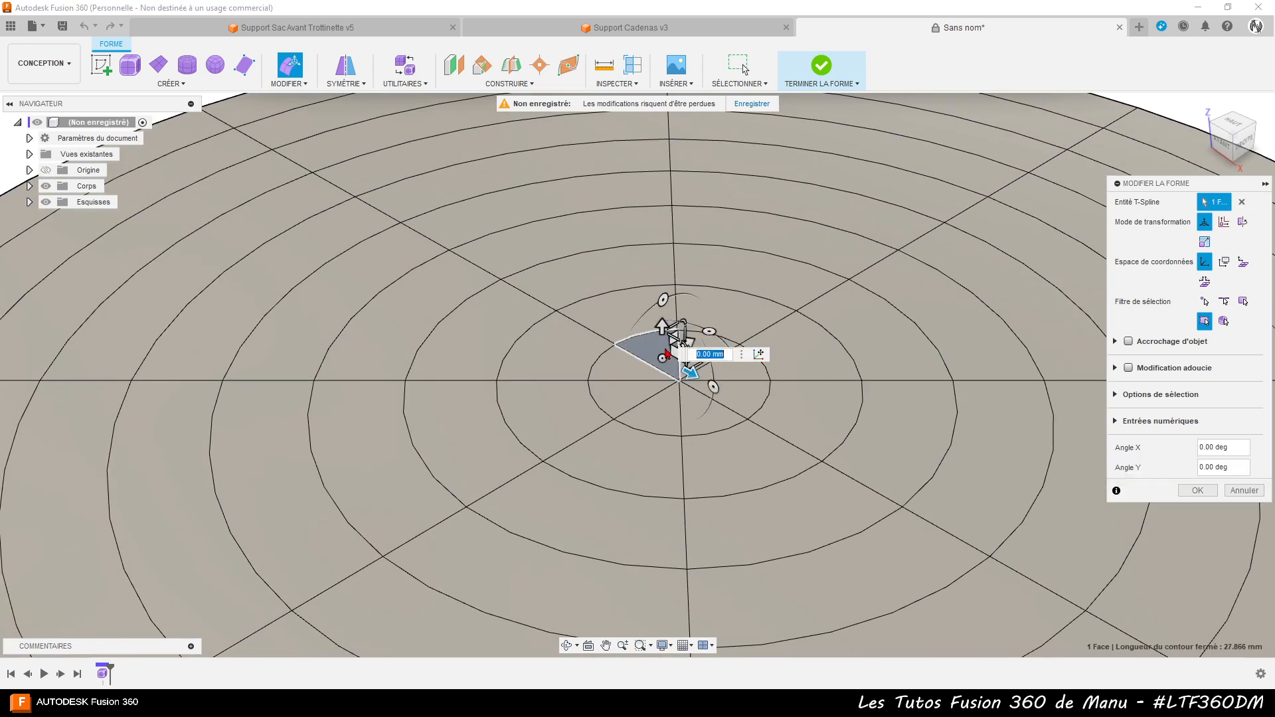
pyautogui.keyDown('ctrl'); pyautogui.click(708, 349); pyautogui.keyUp('ctrl')
pyautogui.keyDown('ctrl'); pyautogui.click(744, 370); pyautogui.keyUp('ctrl')
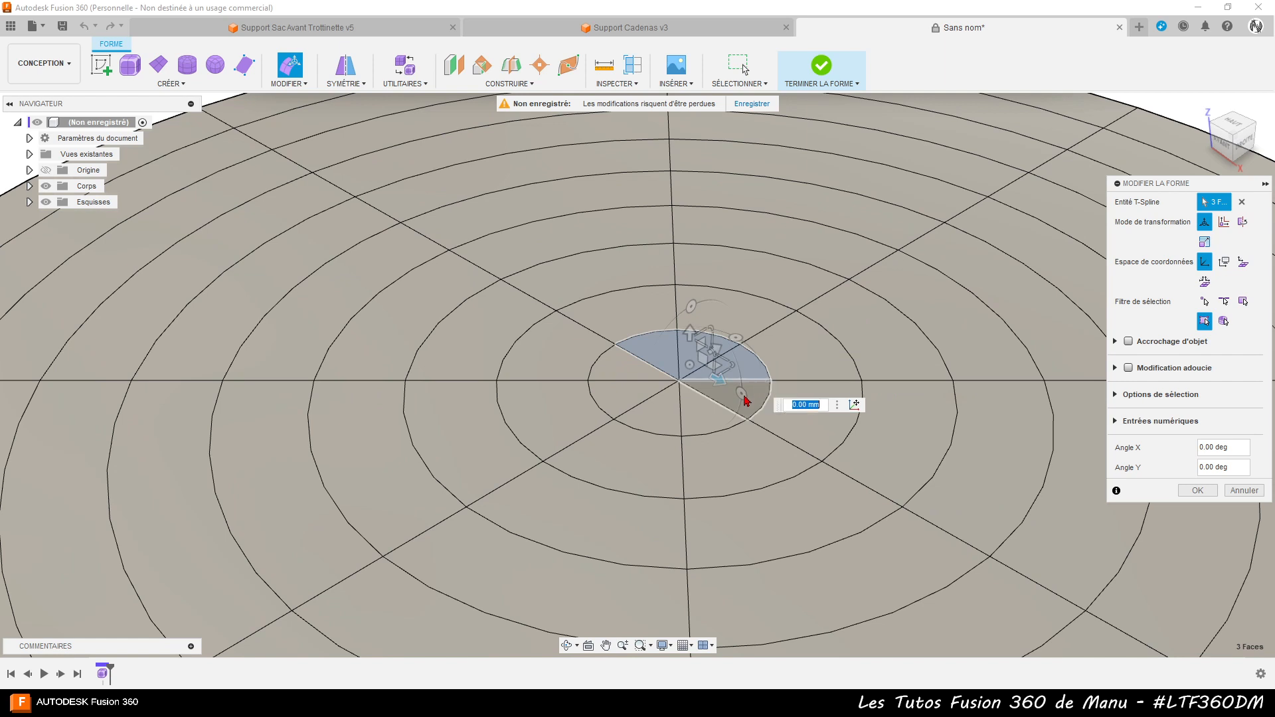
pyautogui.keyDown('ctrl'); pyautogui.click(744, 397); pyautogui.keyUp('ctrl')
pyautogui.keyDown('ctrl'); pyautogui.click(689, 415); pyautogui.keyUp('ctrl')
pyautogui.keyDown('ctrl'); pyautogui.click(657, 412); pyautogui.keyUp('ctrl')
pyautogui.keyDown('ctrl'); pyautogui.click(631, 389); pyautogui.keyUp('ctrl')
pyautogui.keyDown('ctrl'); pyautogui.click(631, 374); pyautogui.keyUp('ctrl')
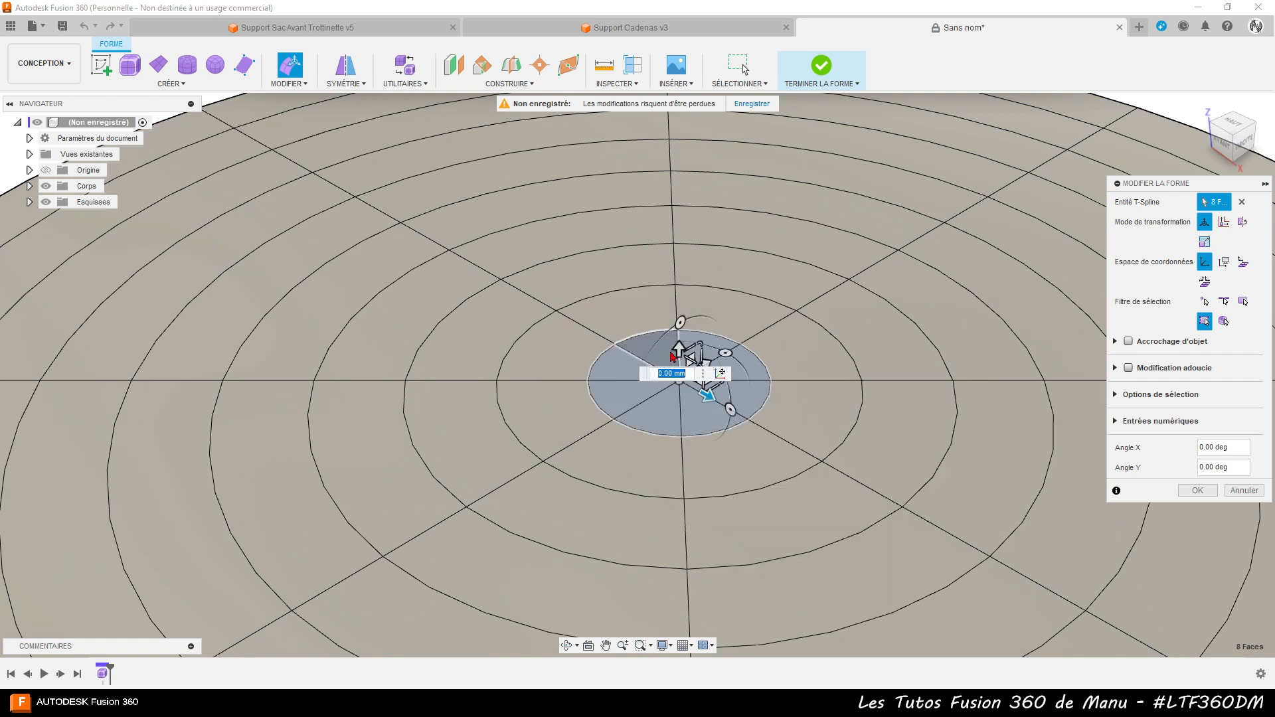
pyautogui.moveTo(677, 350); pyautogui.dragTo(687, 224)
# Raise the complete third edge ring from the centre by 8 mm vertically.
pyautogui.keyDown('shift'); pyautogui.moveTo(919, 372); pyautogui.dragTo(829, 427, button='middle'); pyautogui.keyUp('shift')
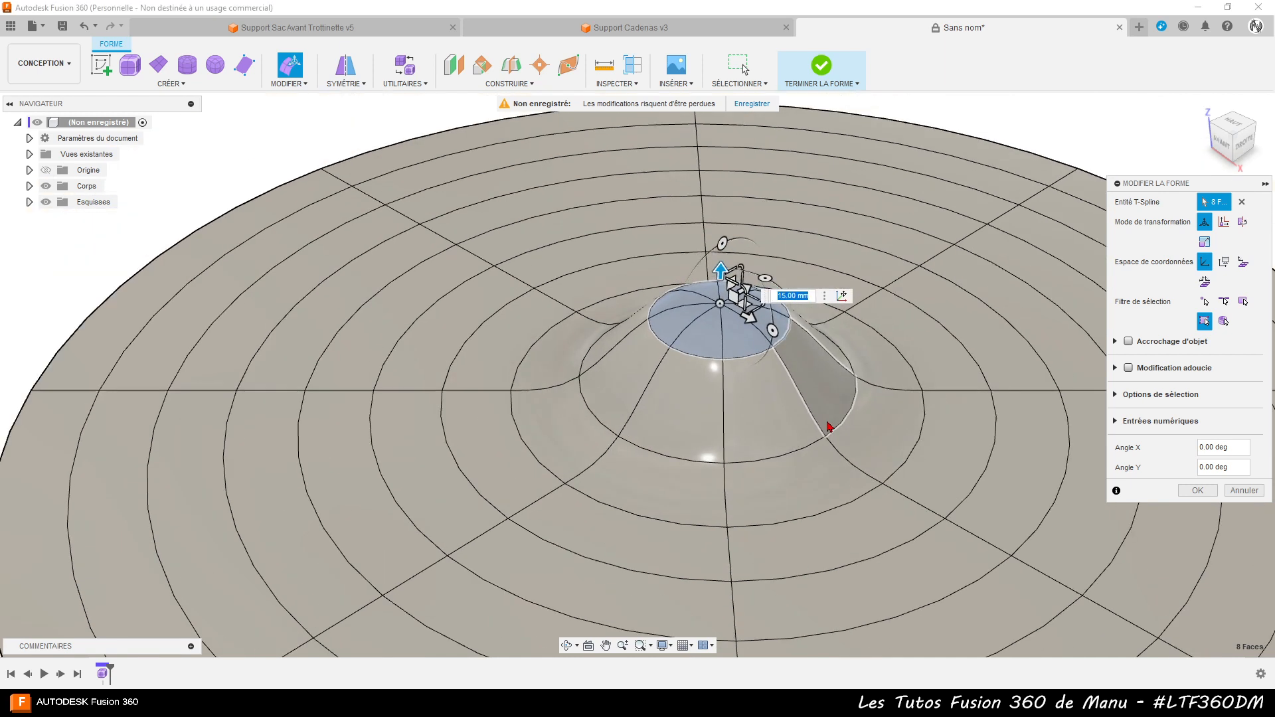
pyautogui.scroll(-1, 829, 427)
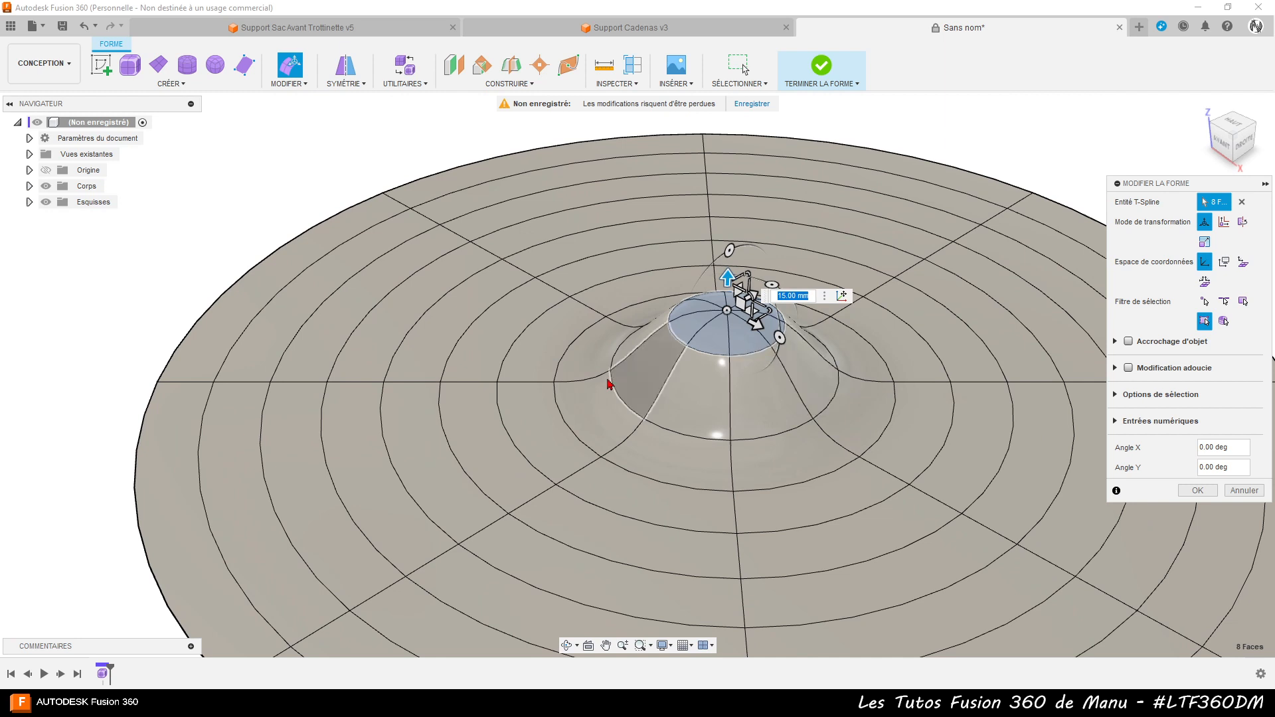
pyautogui.click(568, 429)
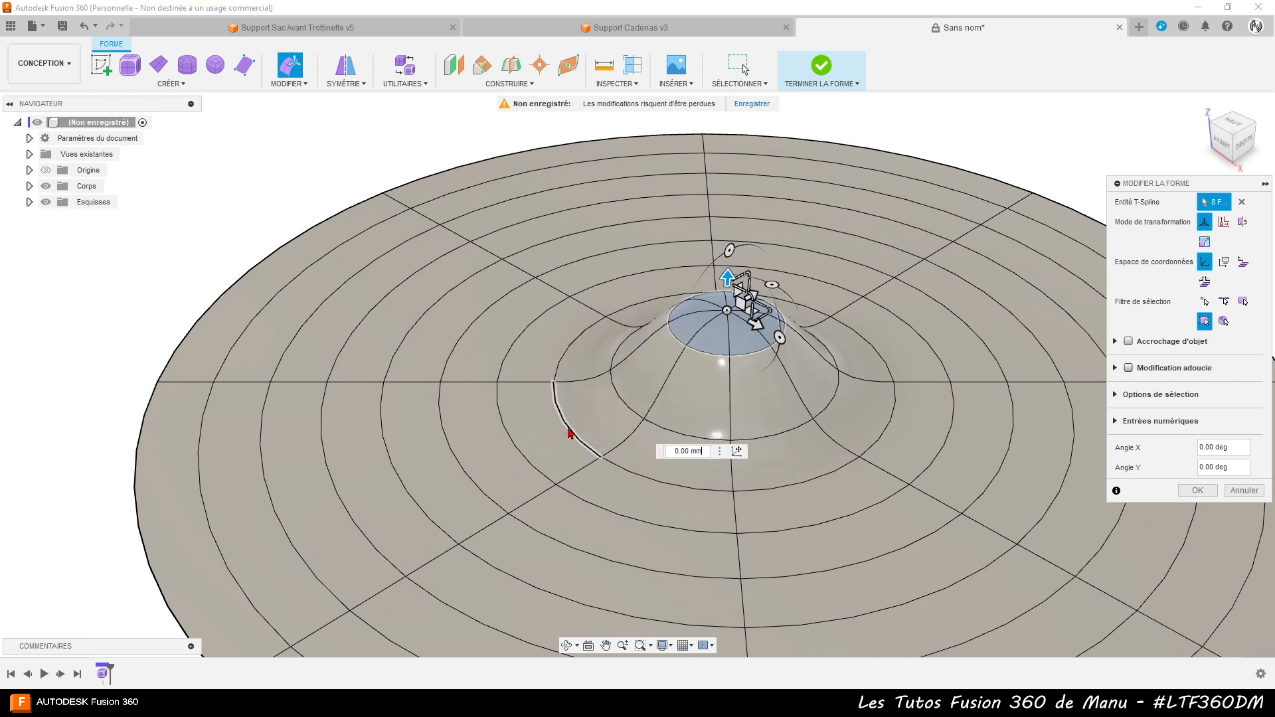
pyautogui.doubleClick(568, 432)
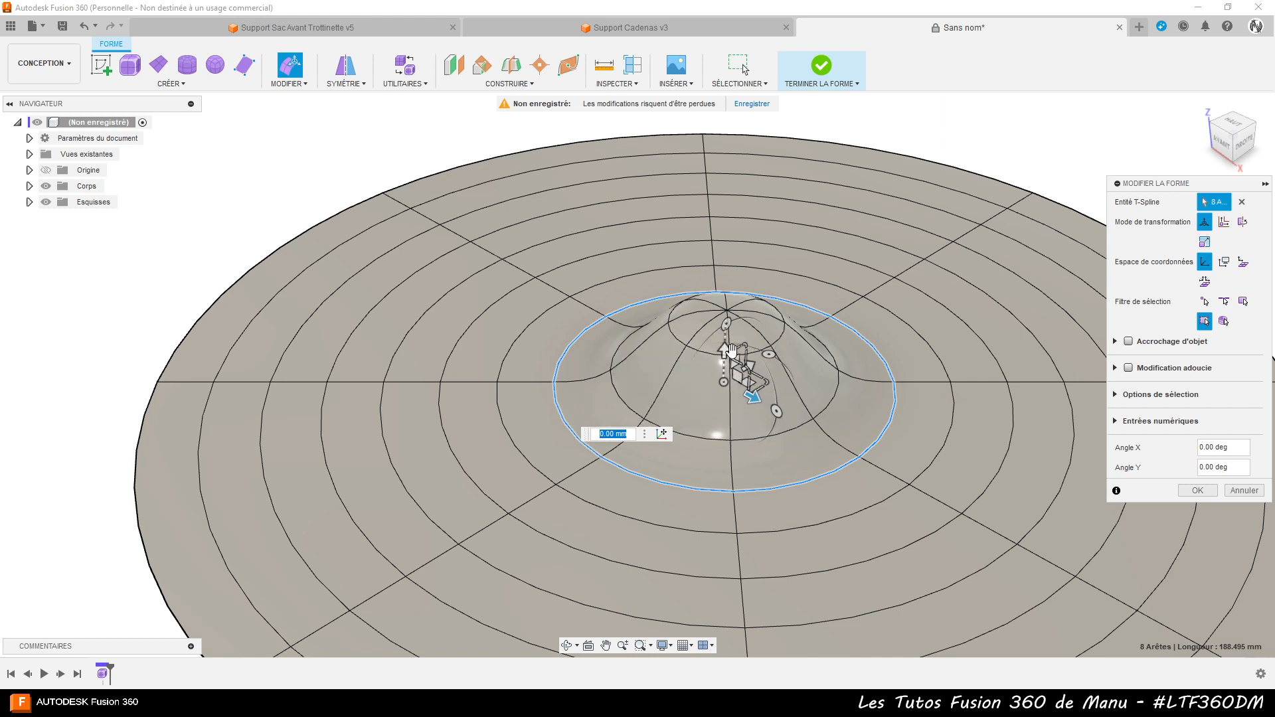
pyautogui.moveTo(726, 352); pyautogui.dragTo(727, 315)
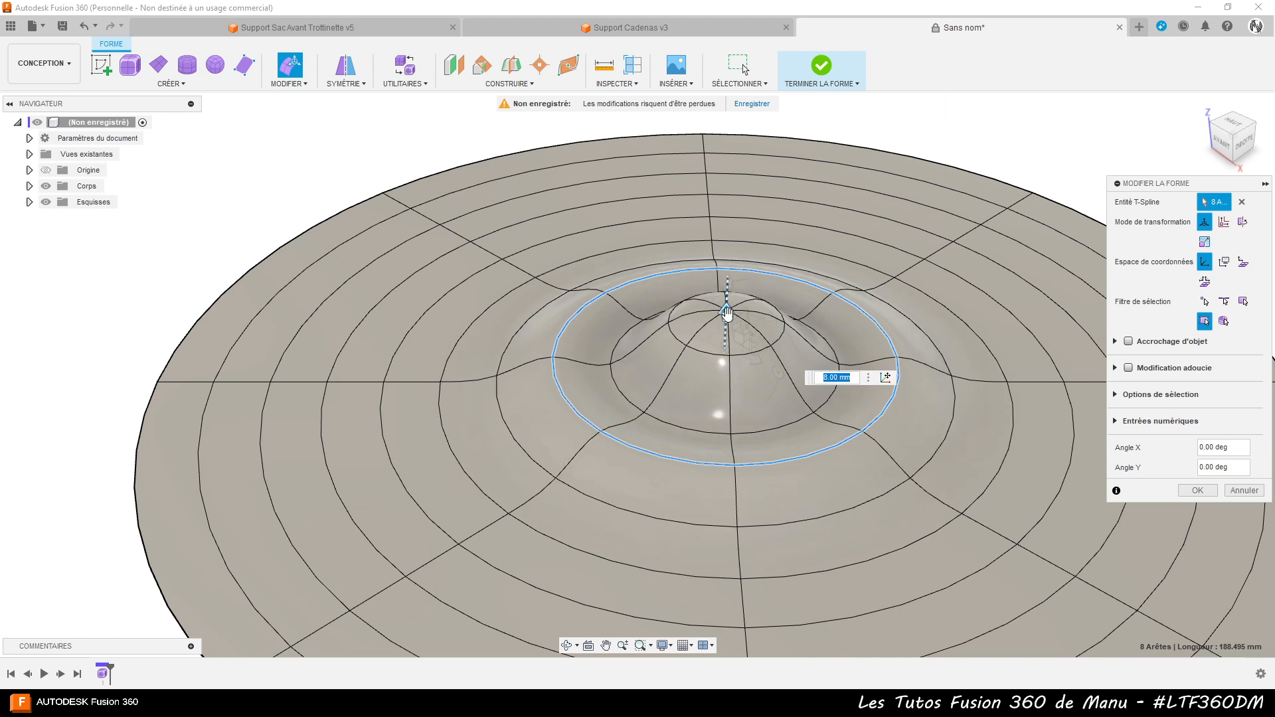
# Raise the complete fifth edge ring from the centre by 10 mm and the seventh ring by 5 mm vertically.
pyautogui.doubleClick(443, 418)
pyautogui.moveTo(728, 350); pyautogui.dragTo(728, 300)
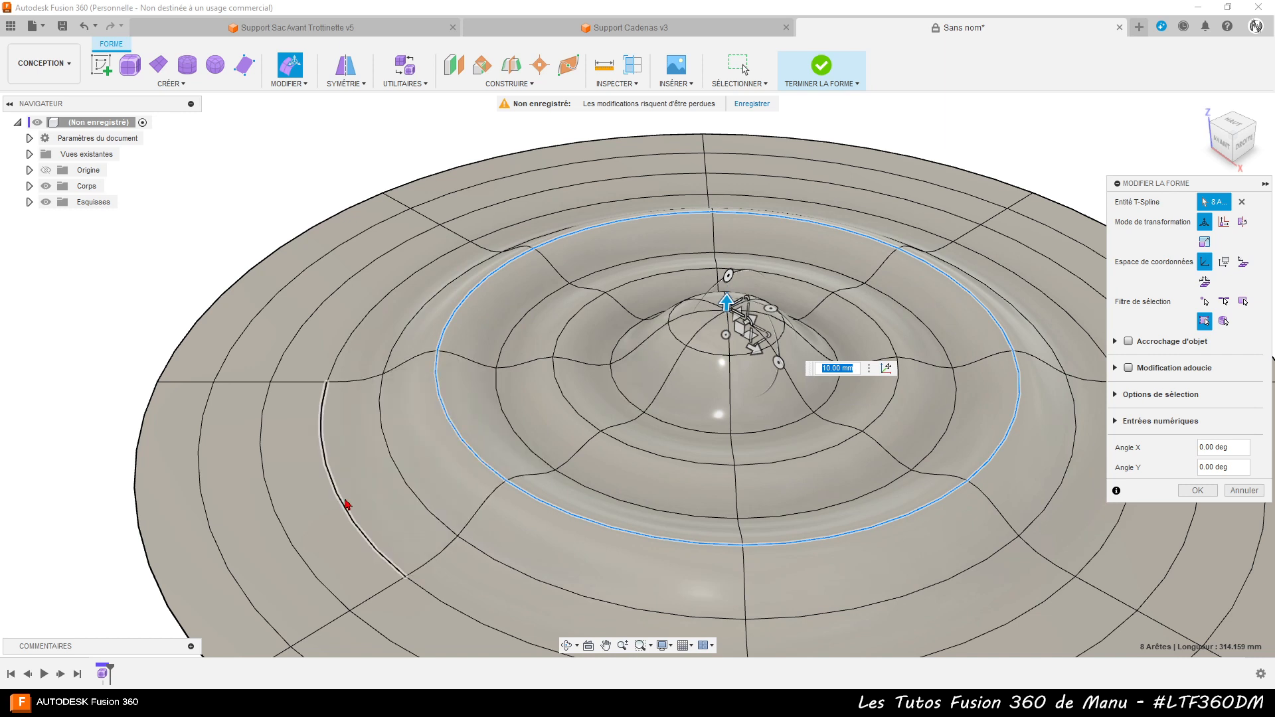
pyautogui.doubleClick(346, 510)
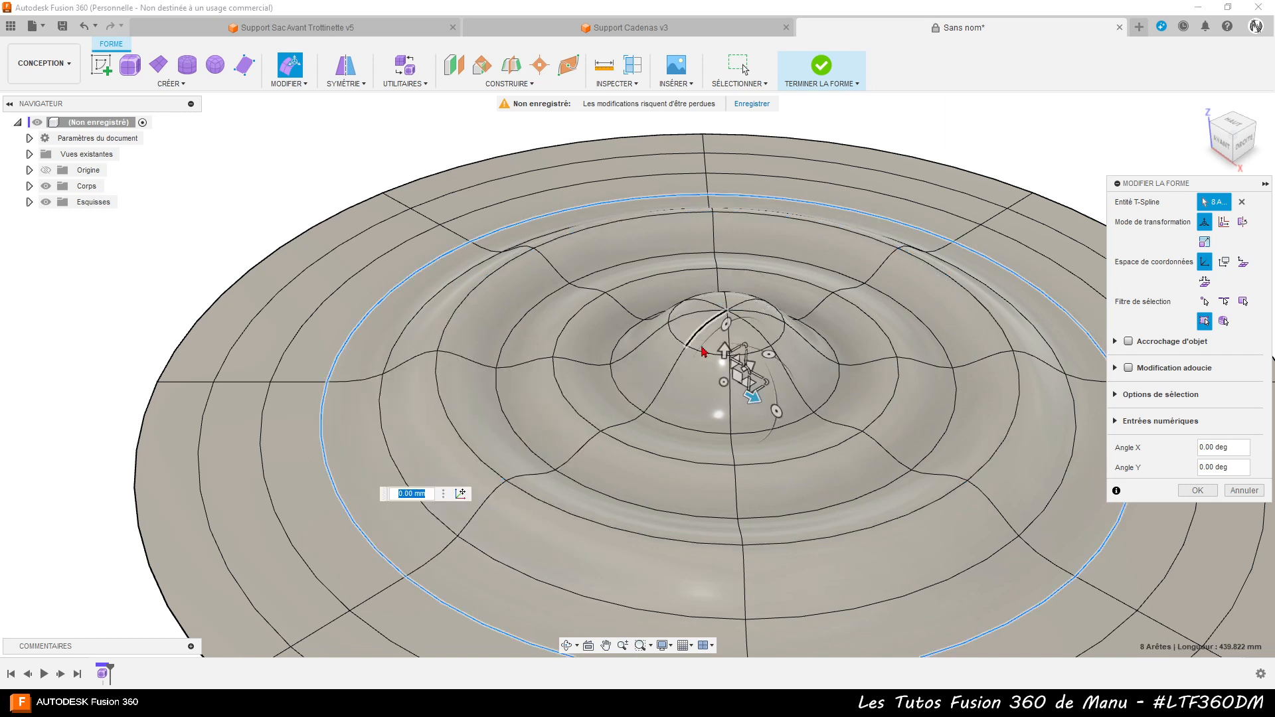
pyautogui.moveTo(723, 351); pyautogui.dragTo(726, 327)
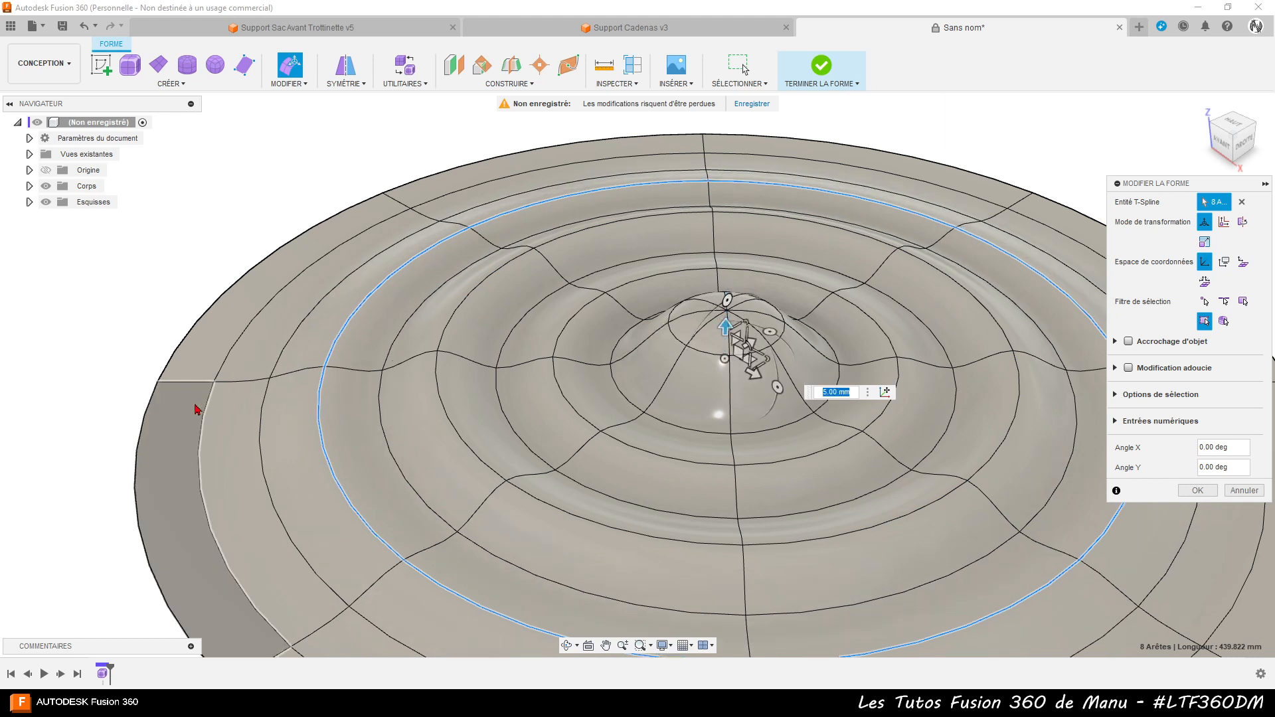
# Raise the complete ninth edge ring from the centre by 10 mm vertically and complete the form edit.
pyautogui.doubleClick(205, 490)
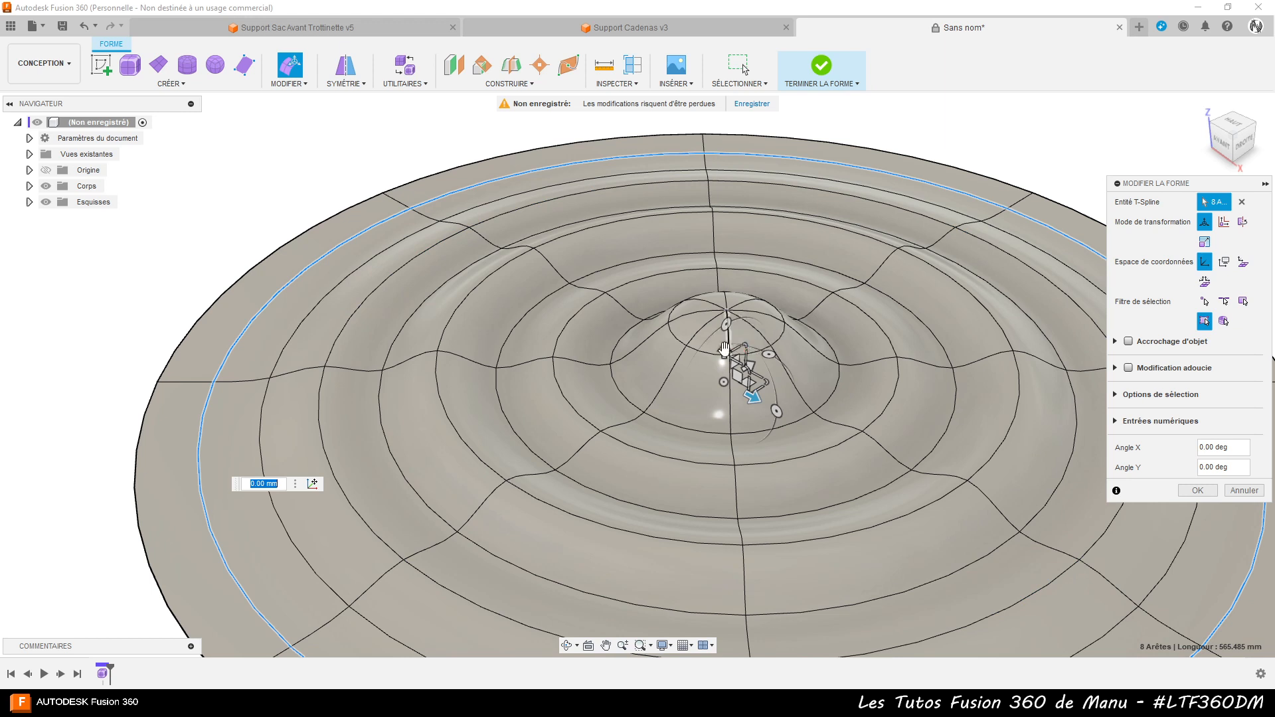
pyautogui.moveTo(724, 351); pyautogui.dragTo(727, 304)
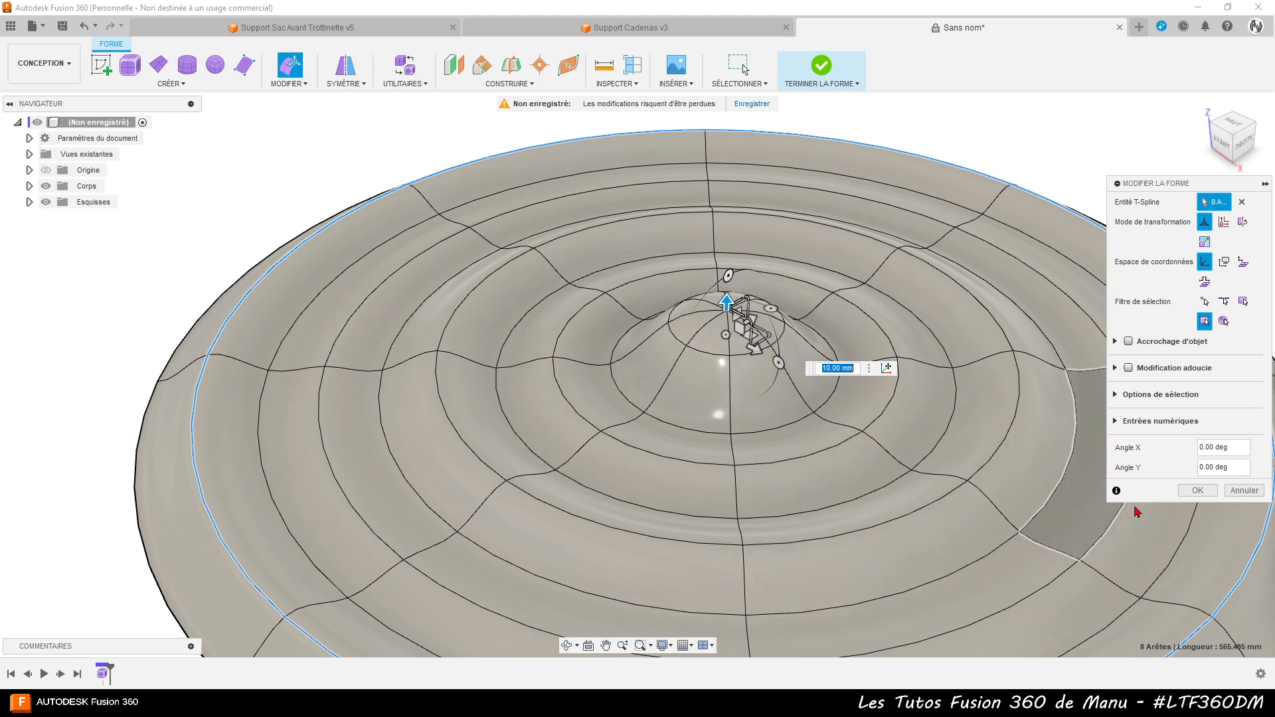
pyautogui.click(1198, 490)
# Start Fill Hole on the disc's open underside, using its outer boundary edge.
pyautogui.scroll(-3, 764, 195)
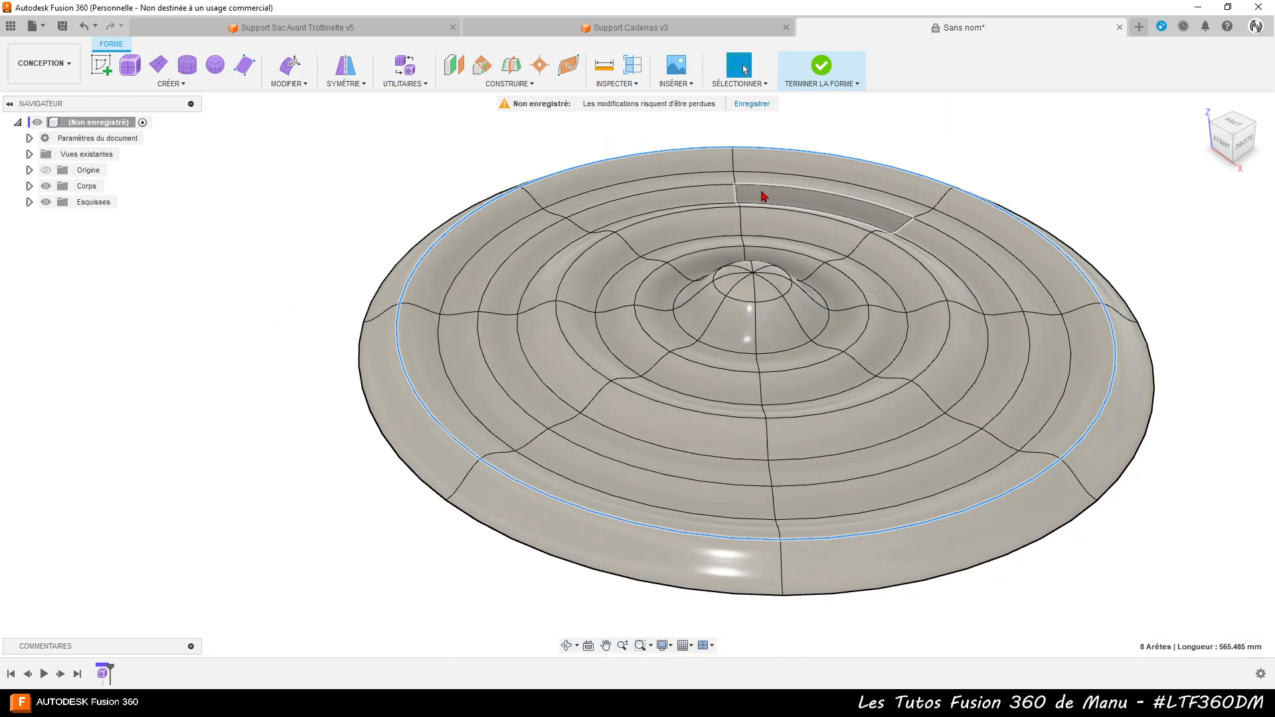
pyautogui.scroll(-2, 531, 219)
pyautogui.keyDown('shift'); pyautogui.moveTo(614, 495); pyautogui.dragTo(572, 467, button='middle'); pyautogui.keyUp('shift')
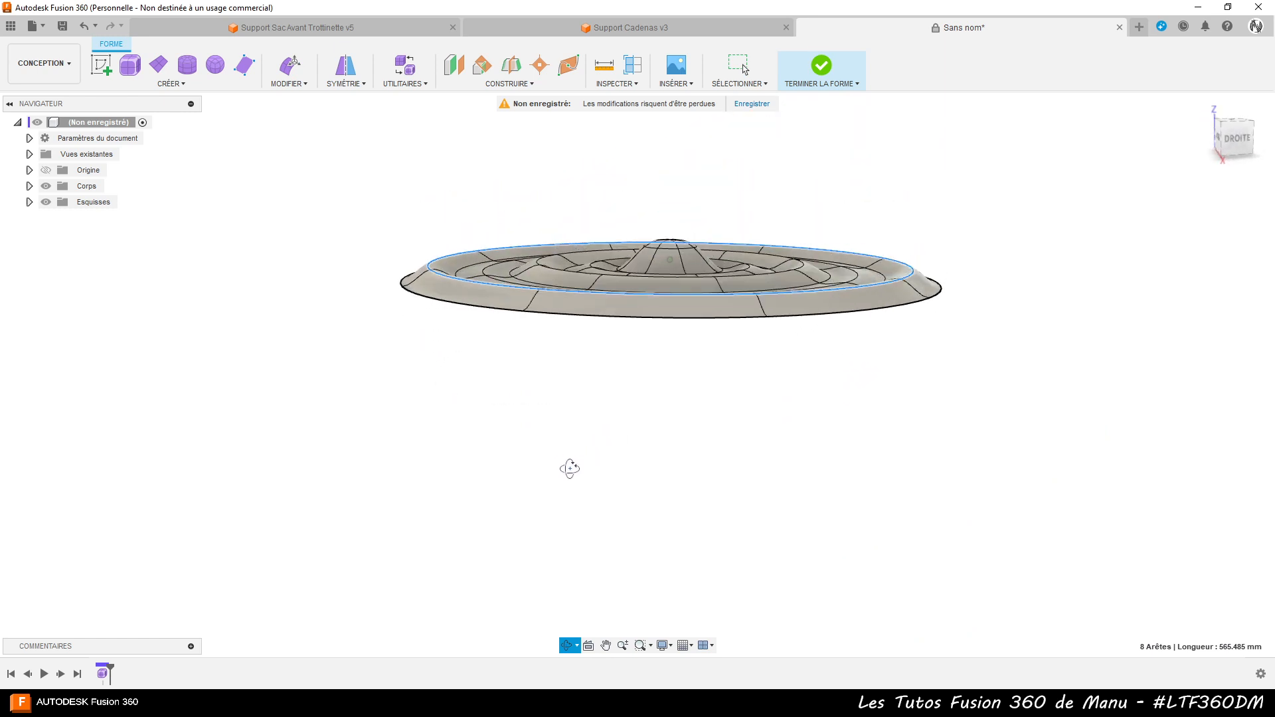
pyautogui.scroll(1, 683, 200)
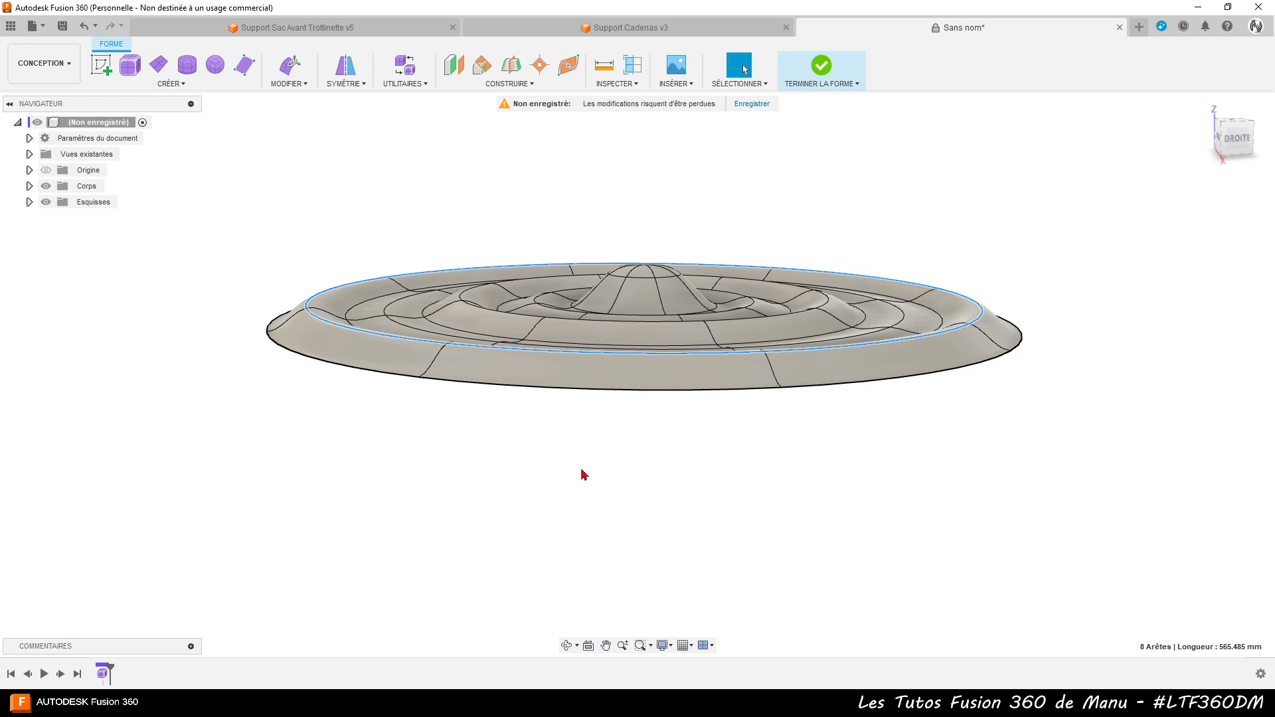
pyautogui.keyDown('shift'); pyautogui.moveTo(583, 474); pyautogui.dragTo(592, 440, button='middle'); pyautogui.keyUp('shift')
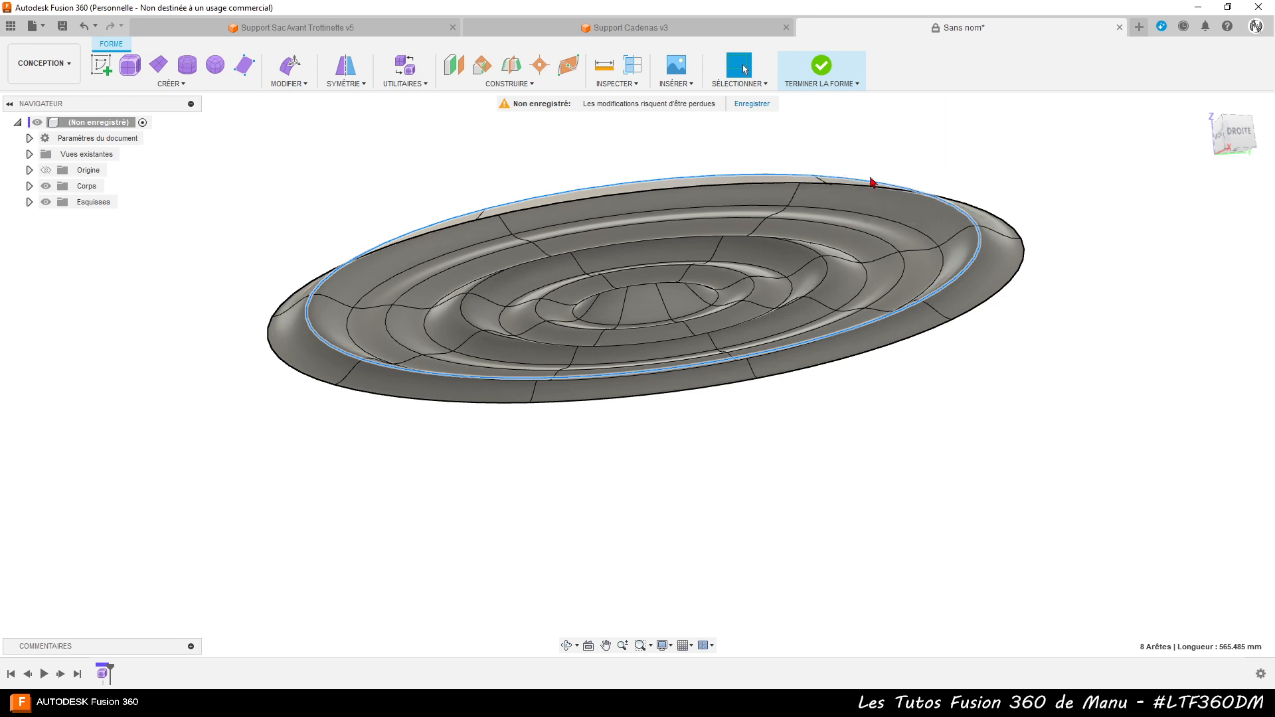
pyautogui.click(292, 84)
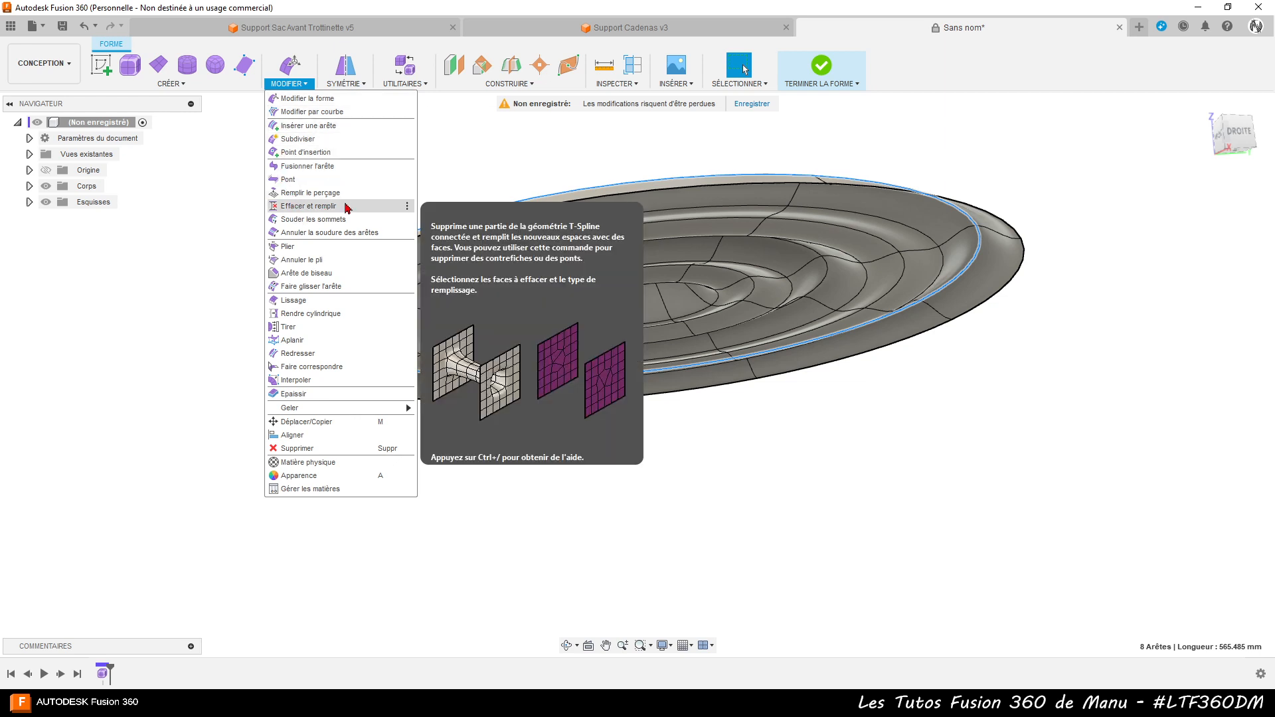
pyautogui.click(310, 193)
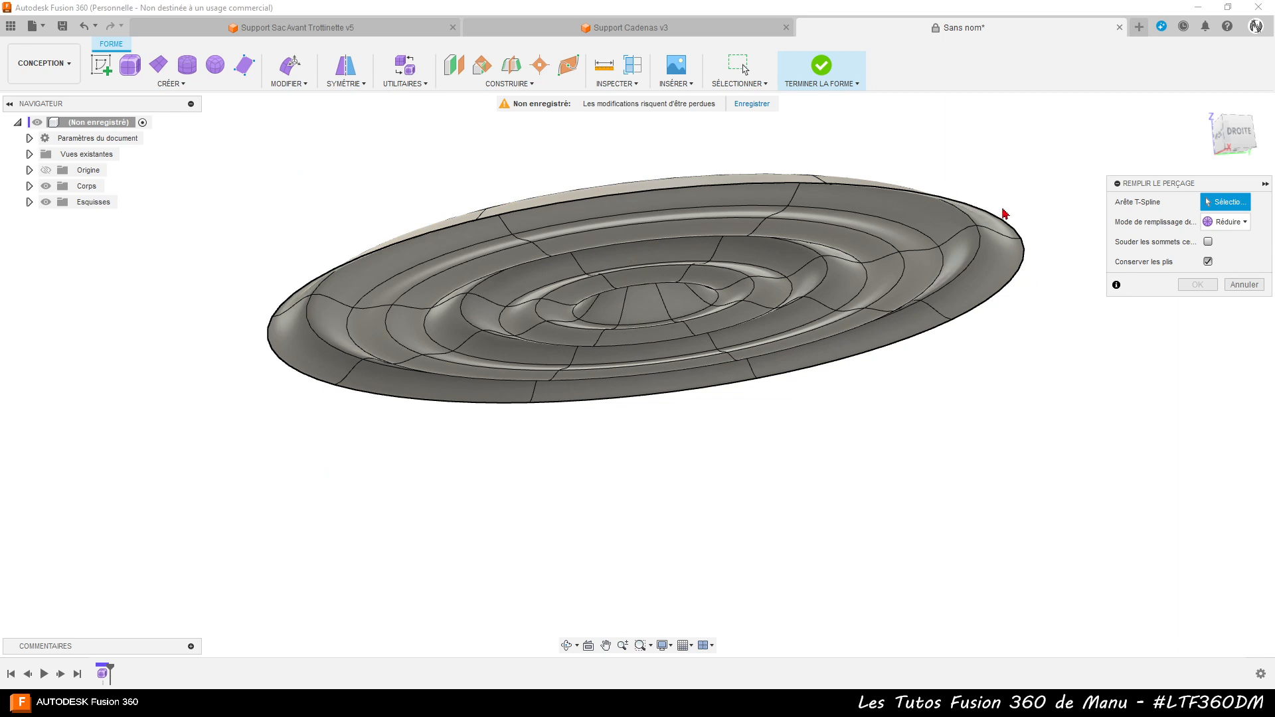
pyautogui.click(1008, 229)
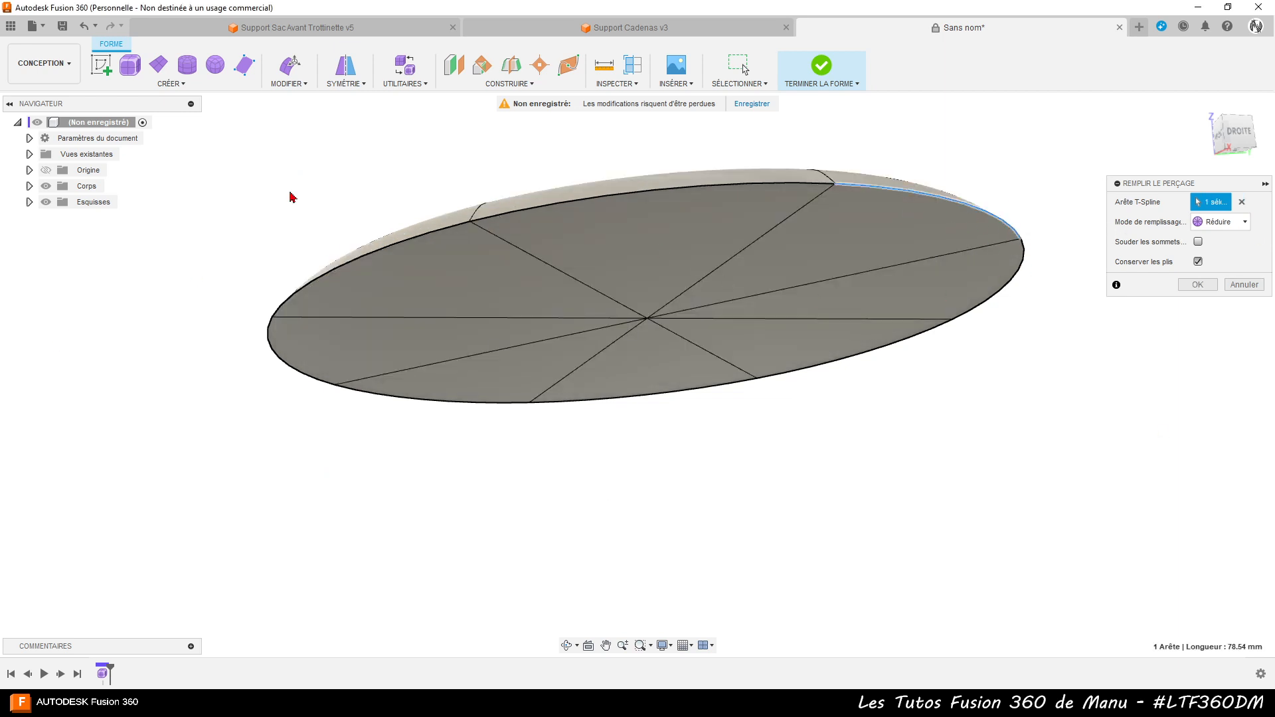
# Try the Etoile réduite and Remplir l'étoile fill modes on the disc's underside.
pyautogui.click(1221, 221)
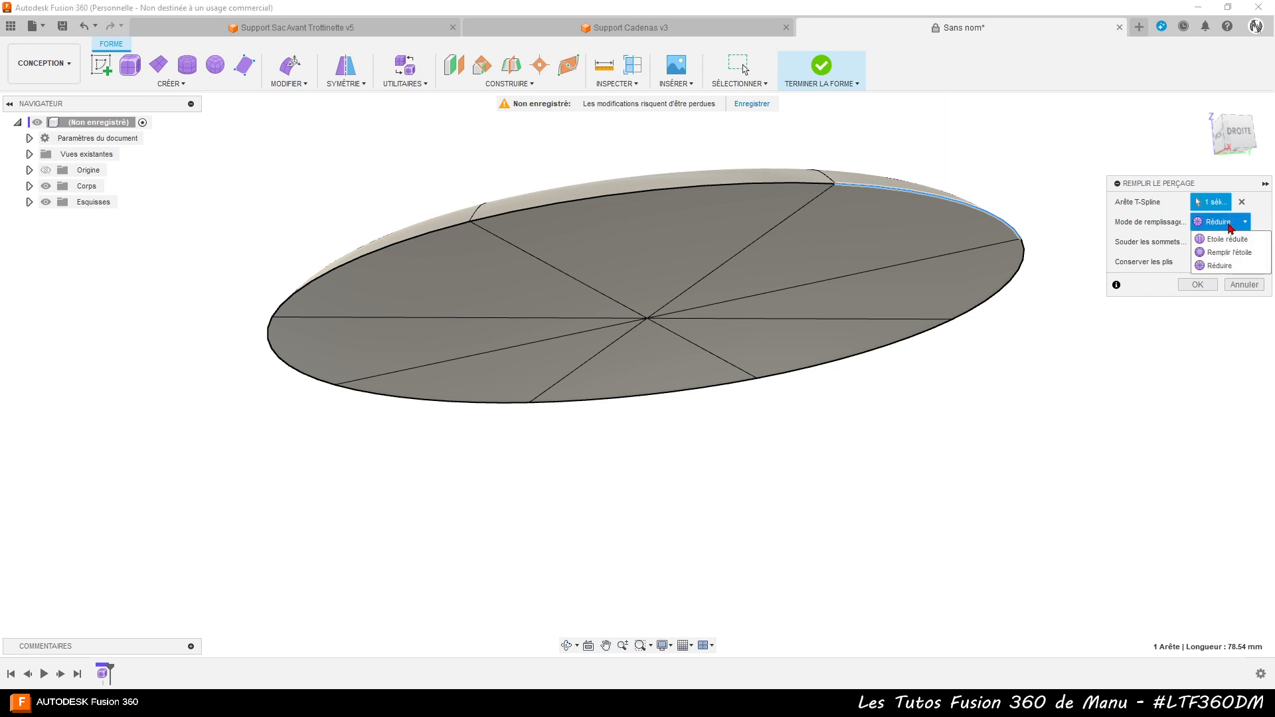
pyautogui.click(1220, 241)
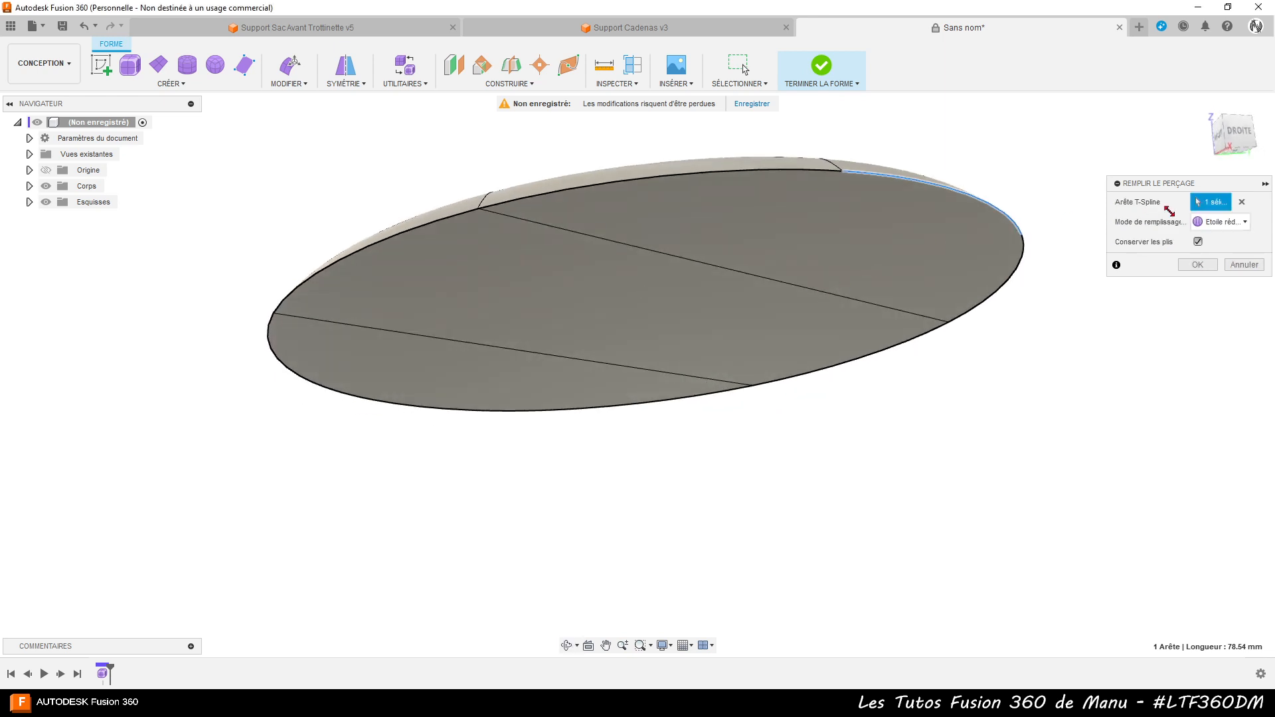
pyautogui.click(1210, 223)
pyautogui.click(1219, 259)
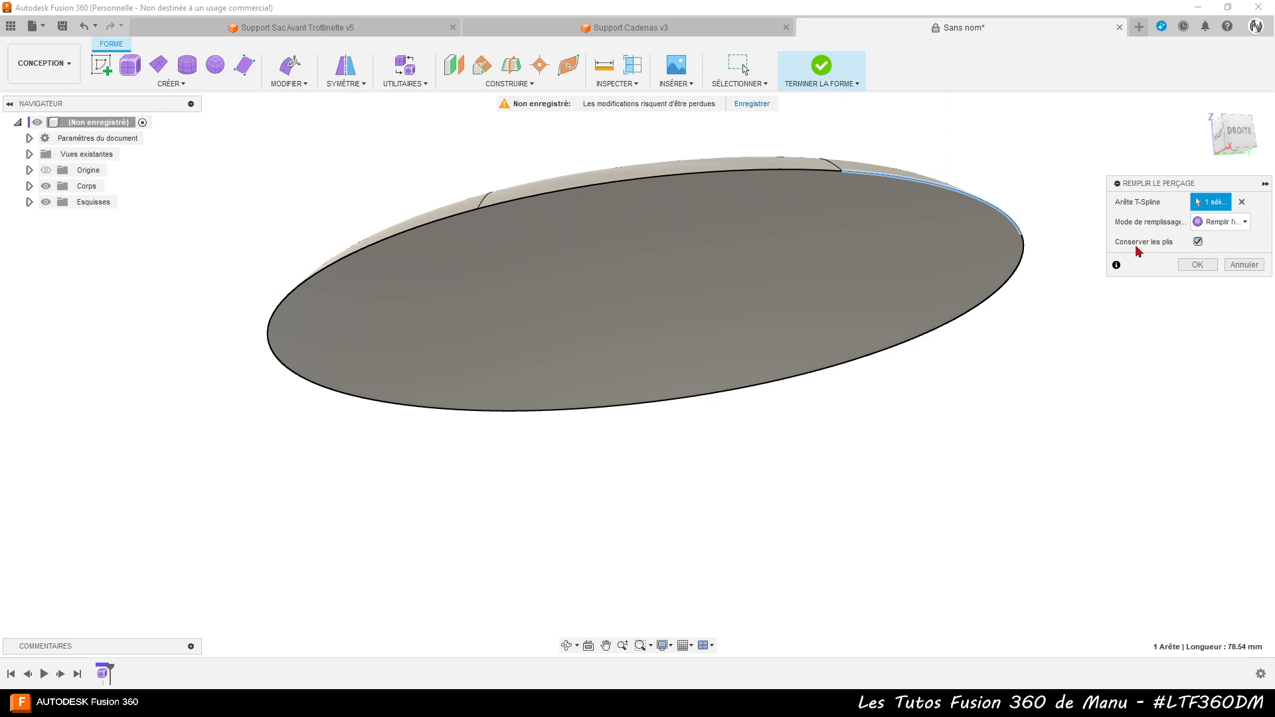
# Compare the Remplir l'étoile and Etoile réduite fills without keeping creases, and turn crease keeping back on.
pyautogui.click(1199, 243)
pyautogui.moveTo(1077, 310)
pyautogui.mouseDown()
pyautogui.moveTo(1050, 345)
pyautogui.moveTo(1053, 308)
pyautogui.mouseUp()
pyautogui.press('Escape')
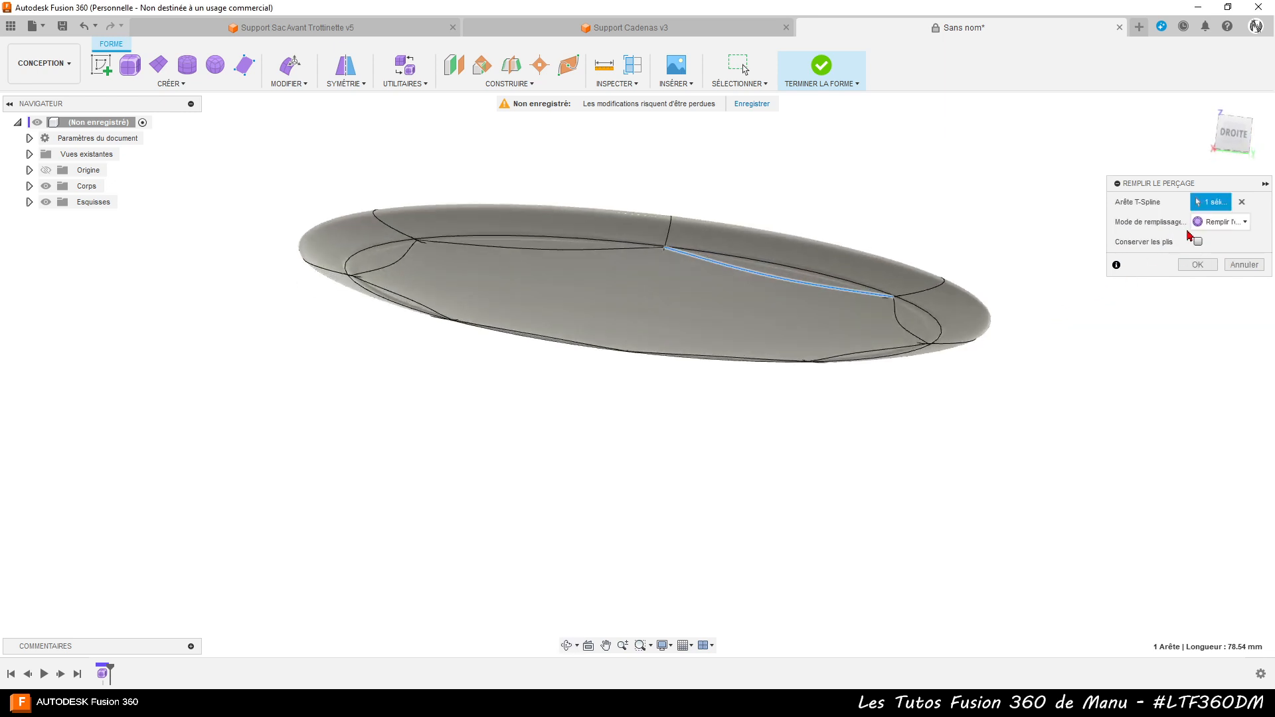
pyautogui.click(1221, 222)
pyautogui.click(1217, 250)
pyautogui.keyDown('shift'); pyautogui.moveTo(1060, 332); pyautogui.dragTo(1087, 324, button='middle'); pyautogui.keyUp('shift')
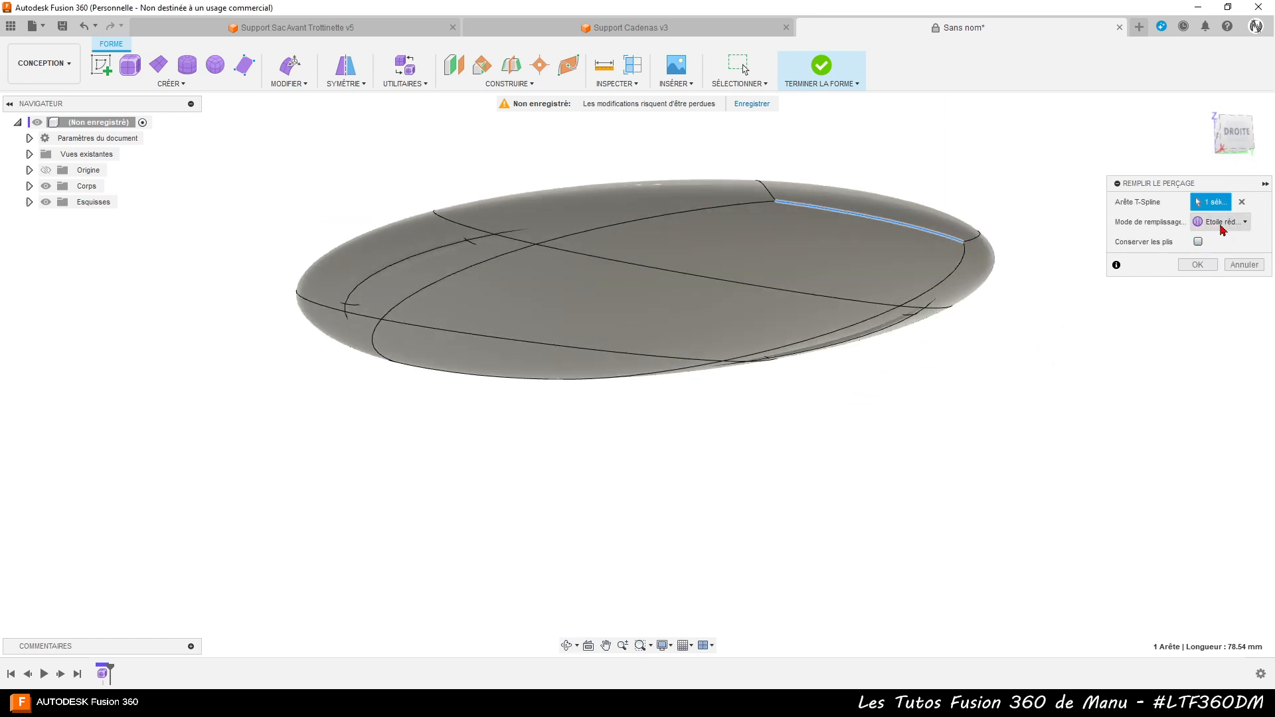
pyautogui.click(1198, 242)
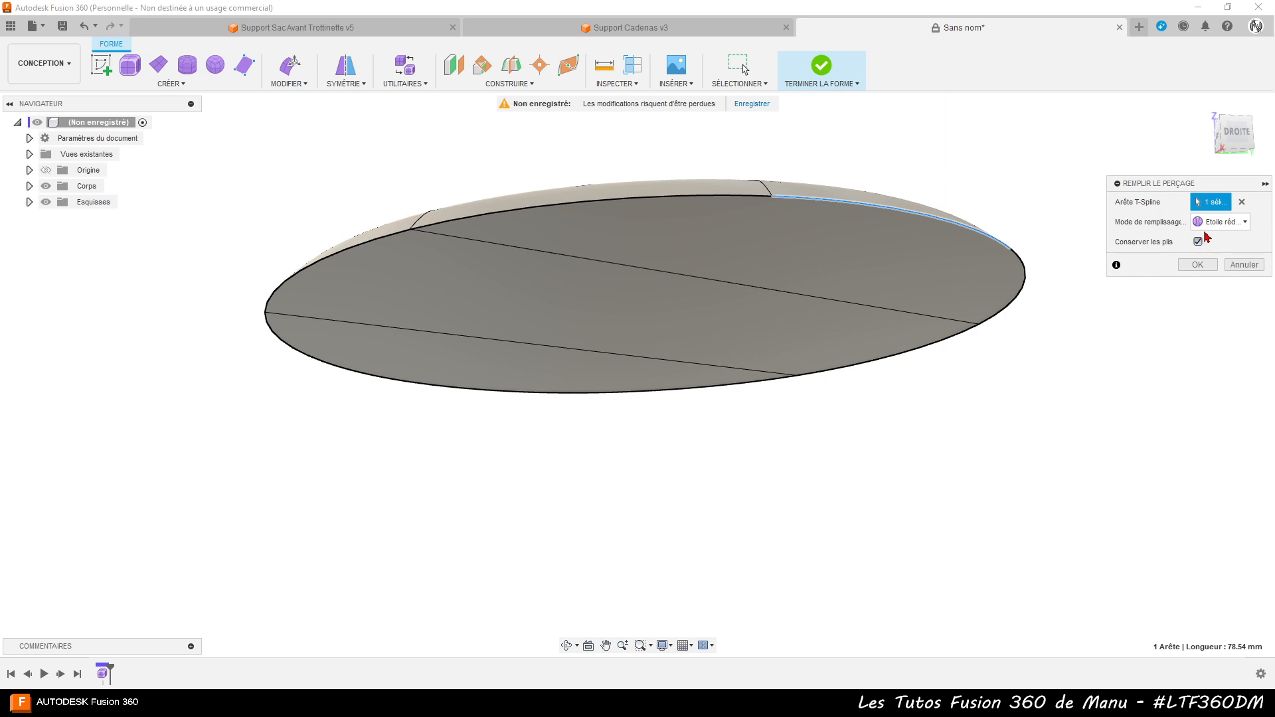
# Set the fill mode to Réduire and complete the hole filling on the underside.
pyautogui.click(1217, 222)
pyautogui.click(1219, 266)
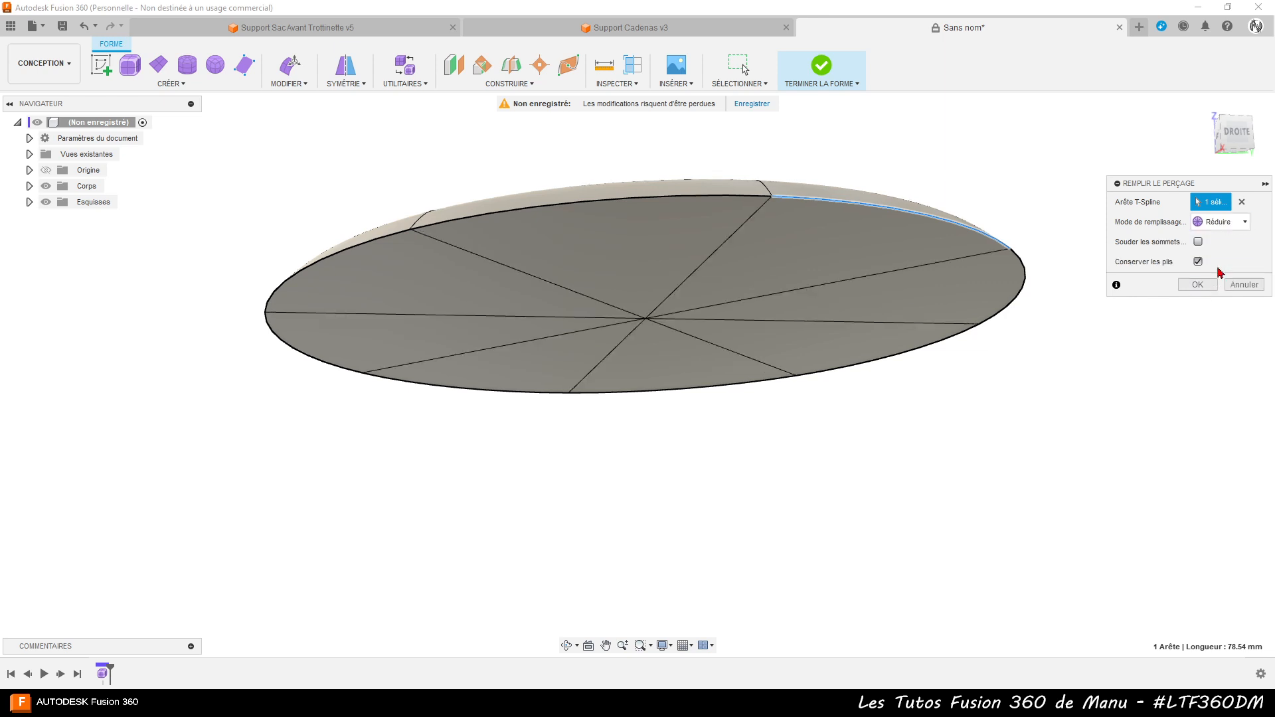
pyautogui.keyDown('shift'); pyautogui.moveTo(736, 431); pyautogui.dragTo(768, 429, button='middle'); pyautogui.keyUp('shift')
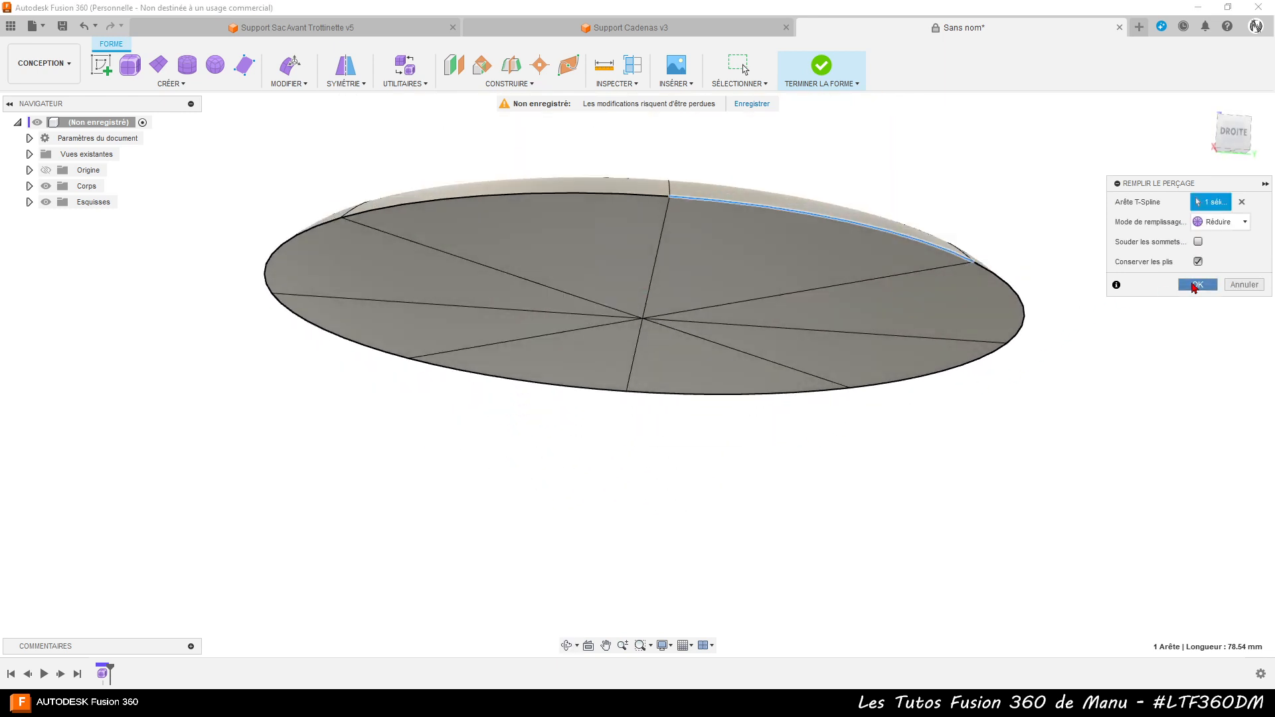
pyautogui.click(1195, 286)
# Create a section analysis through the disc's centre on the XZ plane, with no offset.
pyautogui.keyDown('shift'); pyautogui.moveTo(801, 468); pyautogui.dragTo(775, 484, button='middle'); pyautogui.keyUp('shift')
pyautogui.click(634, 68)
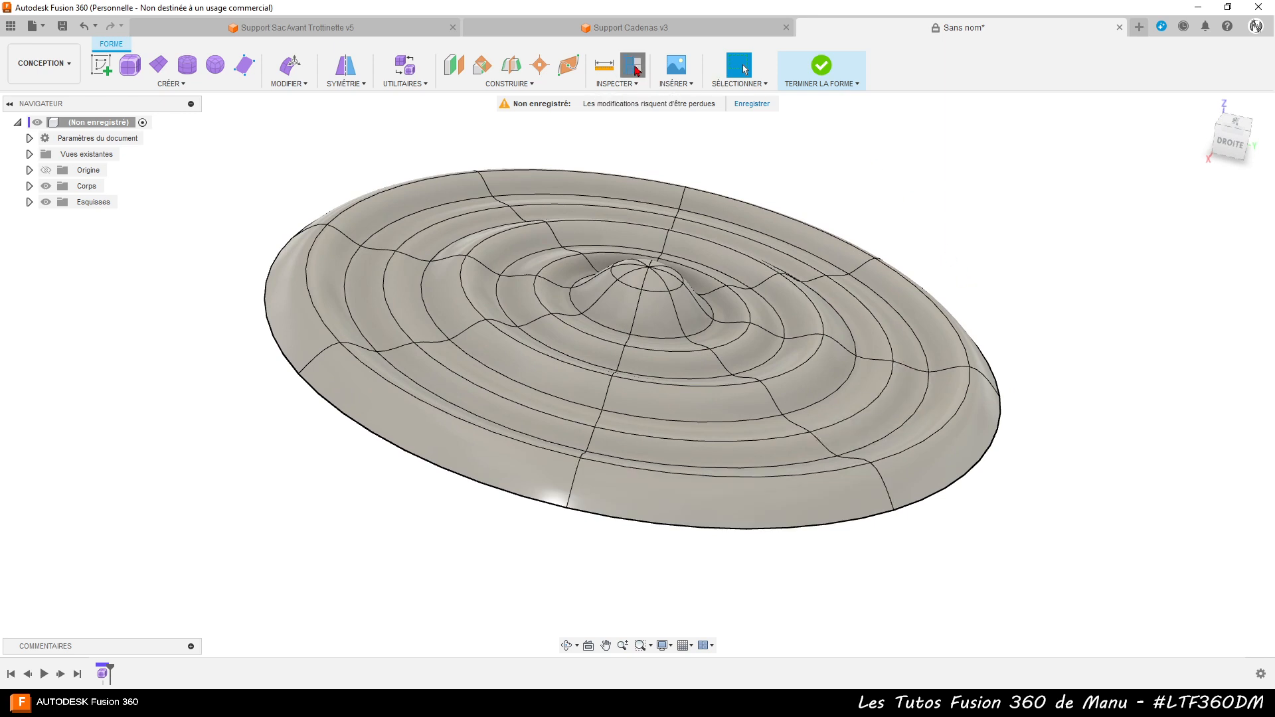
pyautogui.keyDown('shift'); pyautogui.moveTo(663, 243); pyautogui.dragTo(631, 279, button='middle'); pyautogui.keyUp('shift')
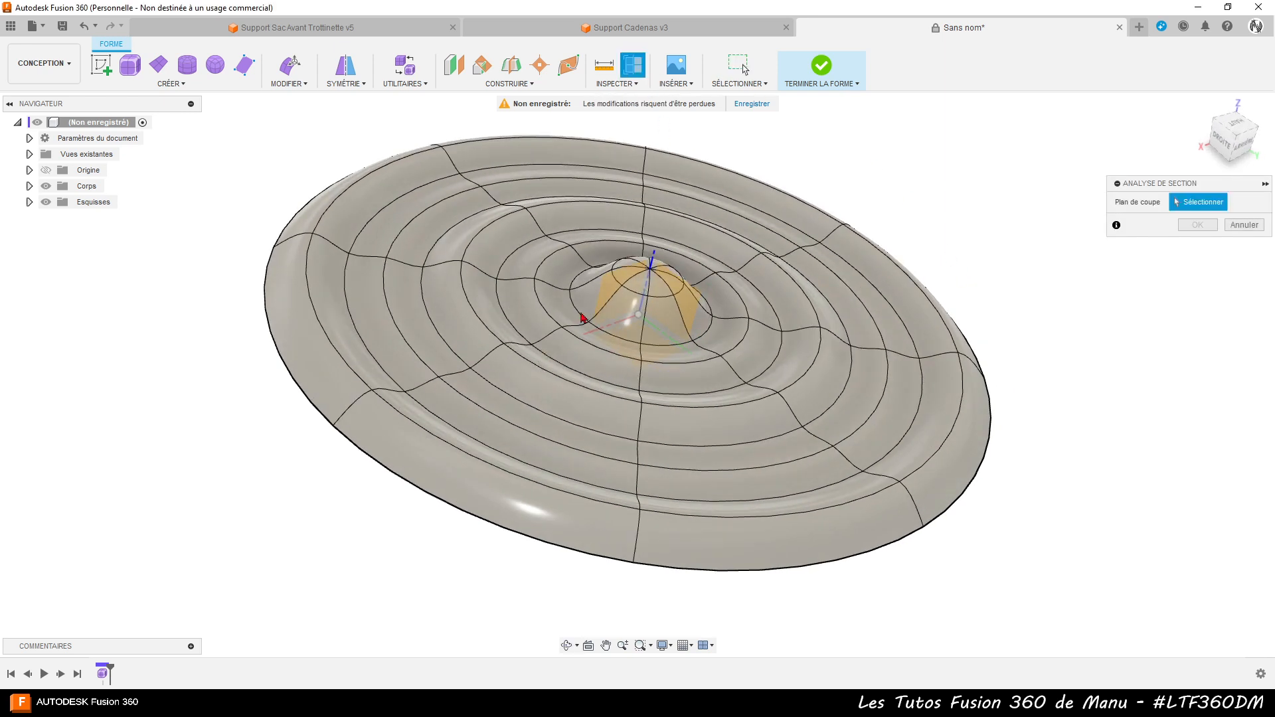
pyautogui.click(612, 294)
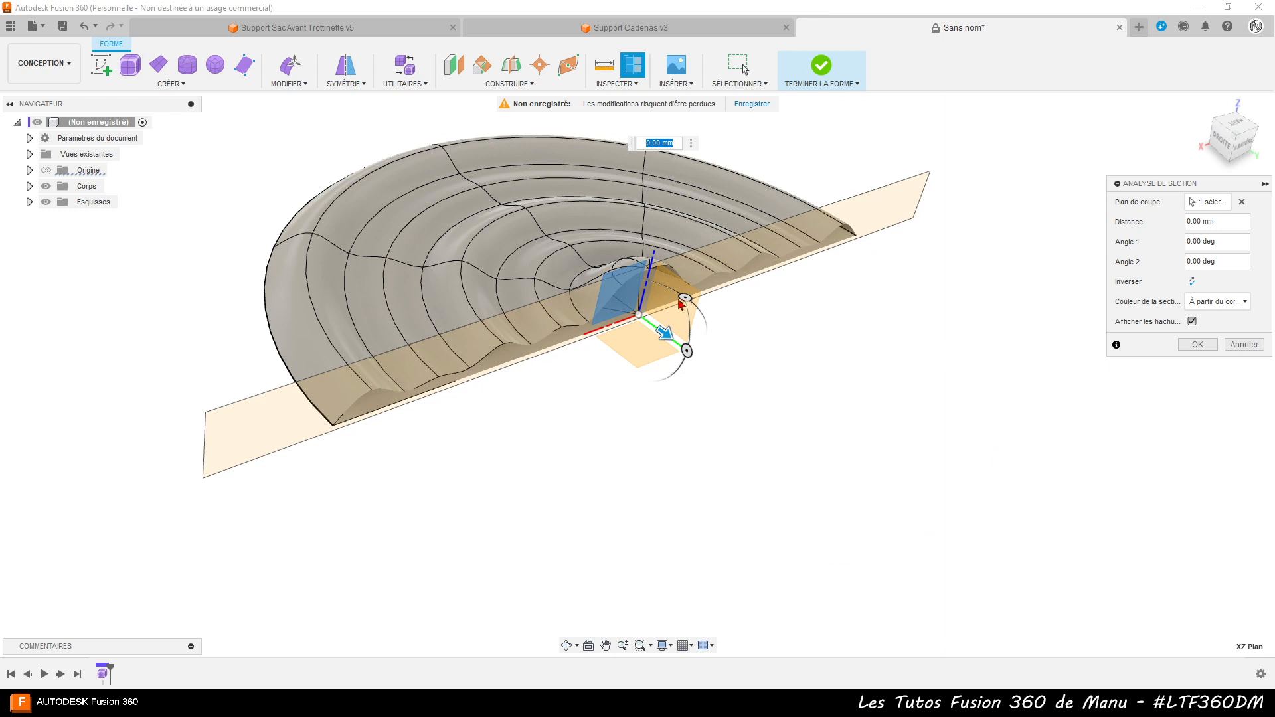
pyautogui.click(1195, 346)
pyautogui.keyDown('shift'); pyautogui.moveTo(900, 398); pyautogui.dragTo(860, 371, button='middle'); pyautogui.keyUp('shift')
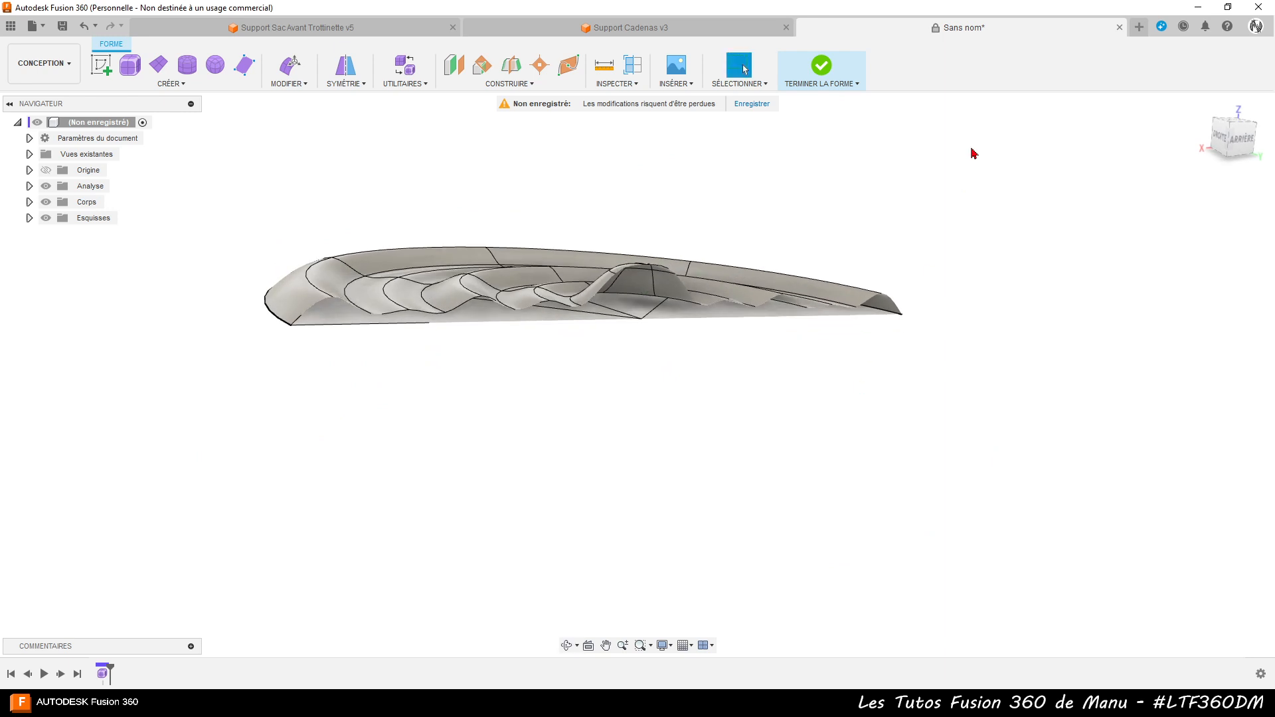
# Finish the form, inspect the sectioned solid, and hide the section analysis.
pyautogui.click(823, 84)
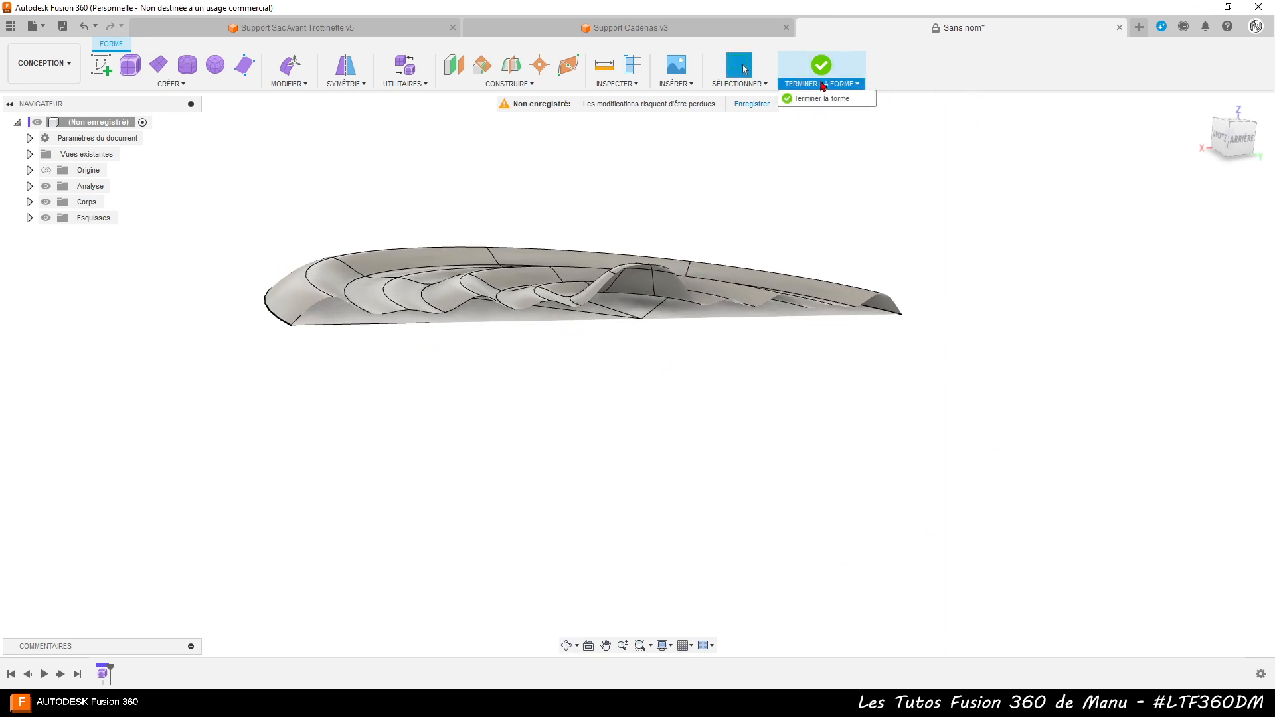
pyautogui.click(837, 100)
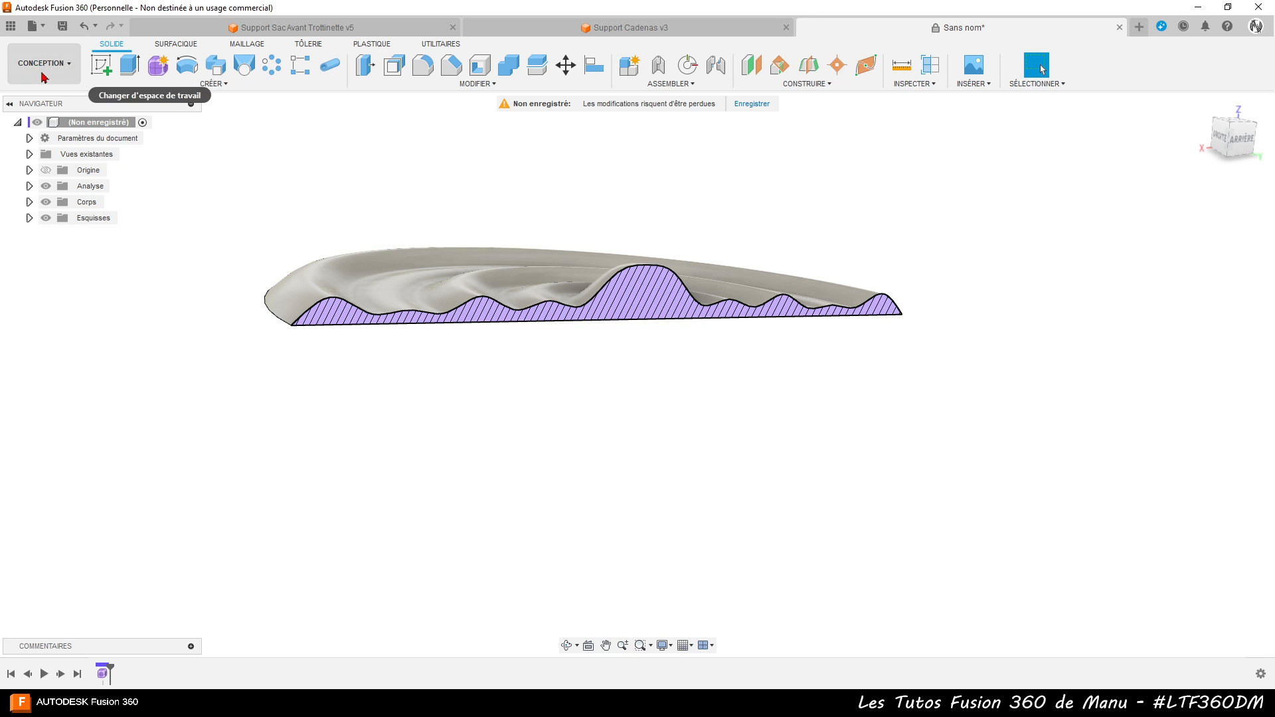
pyautogui.keyDown('shift'); pyautogui.moveTo(695, 465); pyautogui.dragTo(716, 417, button='middle'); pyautogui.keyUp('shift')
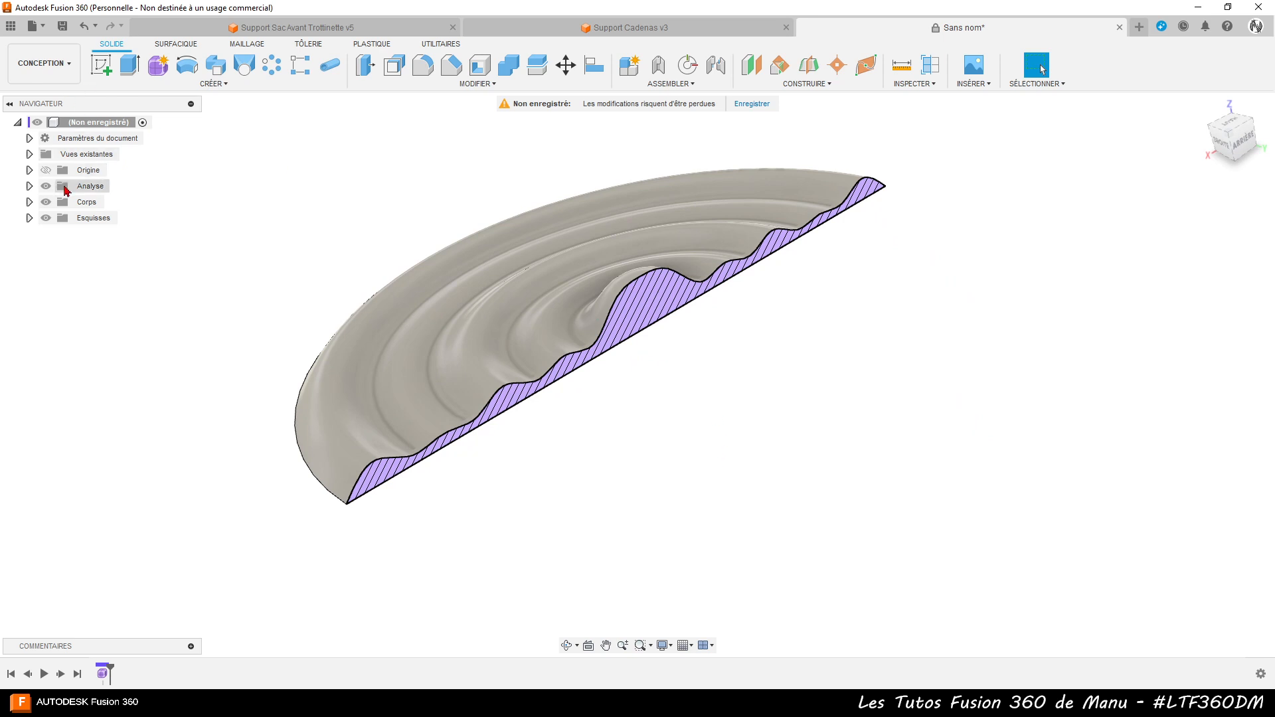
pyautogui.click(46, 187)
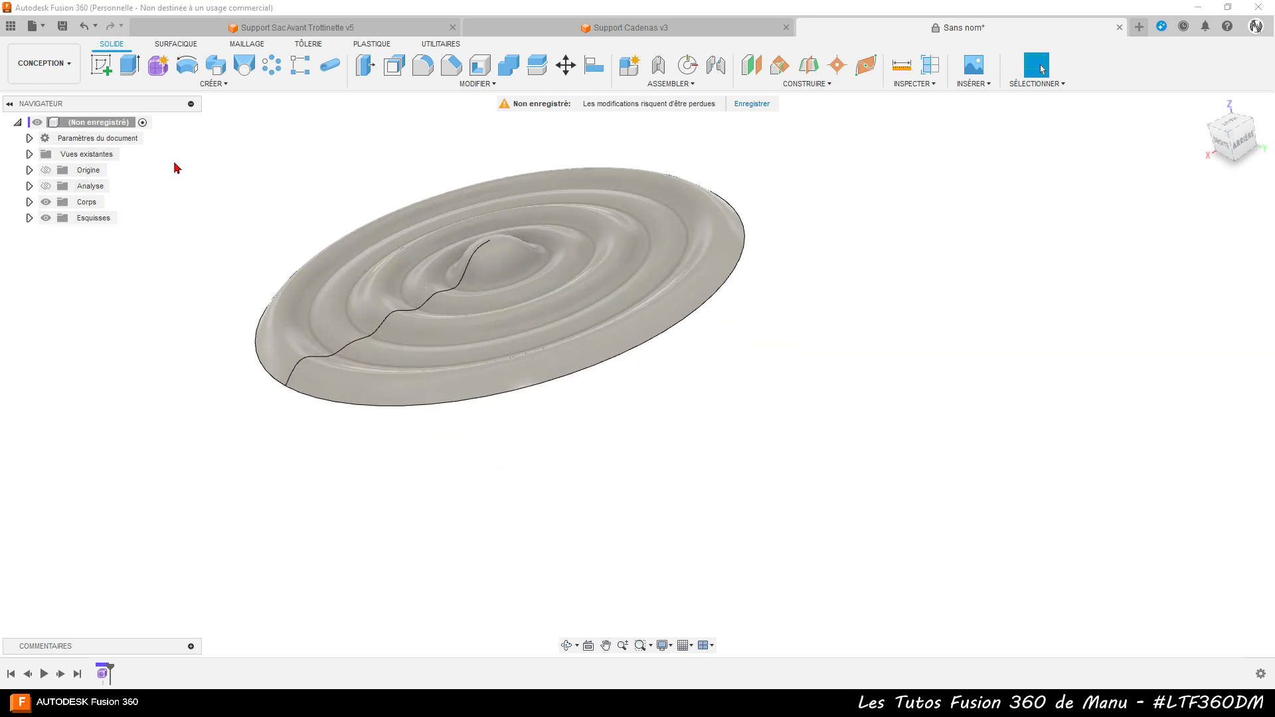
# Select the ripple body for Move/Copy and enable creating a copy.
pyautogui.keyDown('shift'); pyautogui.moveTo(310, 451); pyautogui.dragTo(306, 392, button='middle'); pyautogui.keyUp('shift')
pyautogui.click(561, 67)
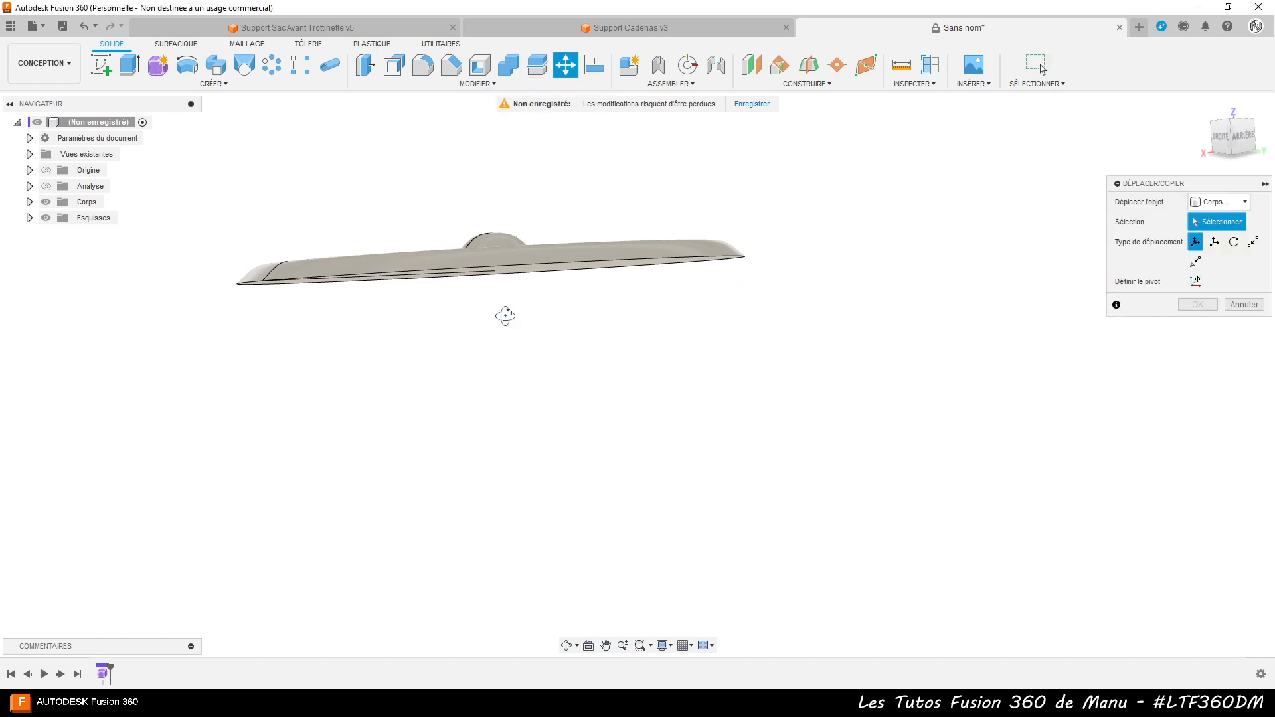
pyautogui.moveTo(507, 316)
pyautogui.keyDown('shift'); pyautogui.mouseDown(button='middle')
pyautogui.moveTo(507, 296)
pyautogui.moveTo(515, 337)
pyautogui.mouseUp(button='middle'); pyautogui.keyUp('shift')
pyautogui.click(545, 265)
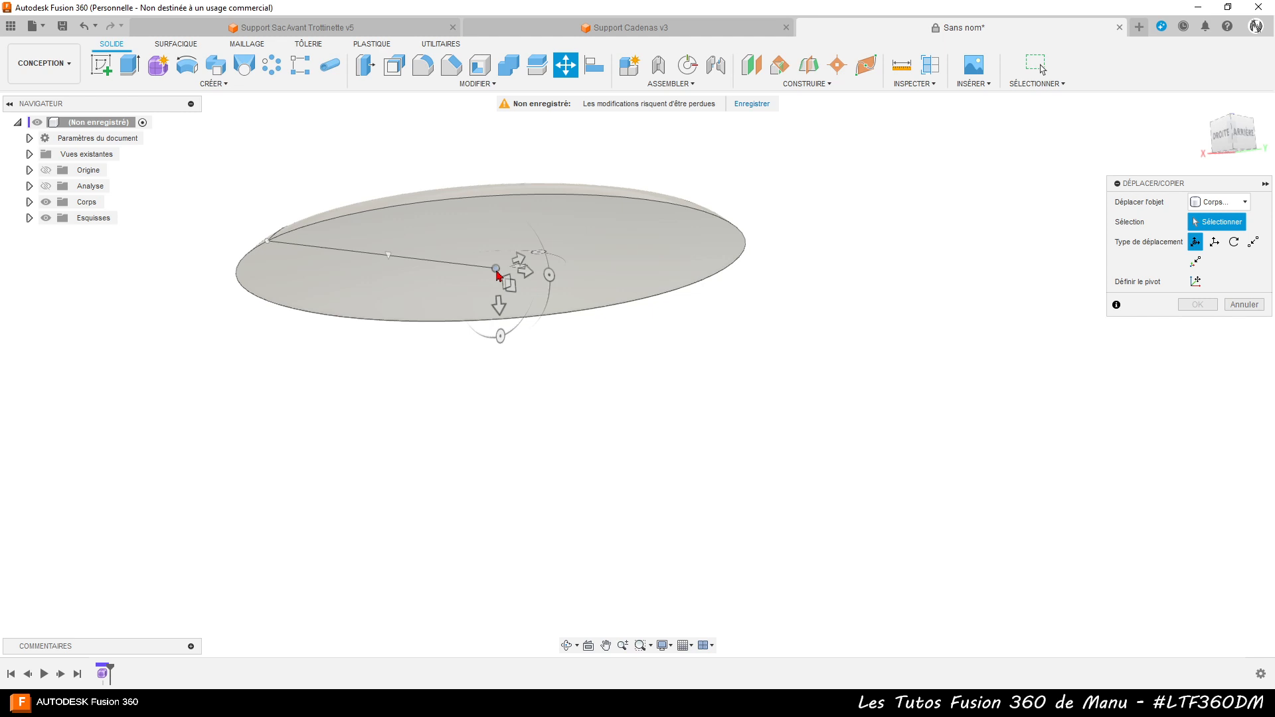
pyautogui.click(496, 274)
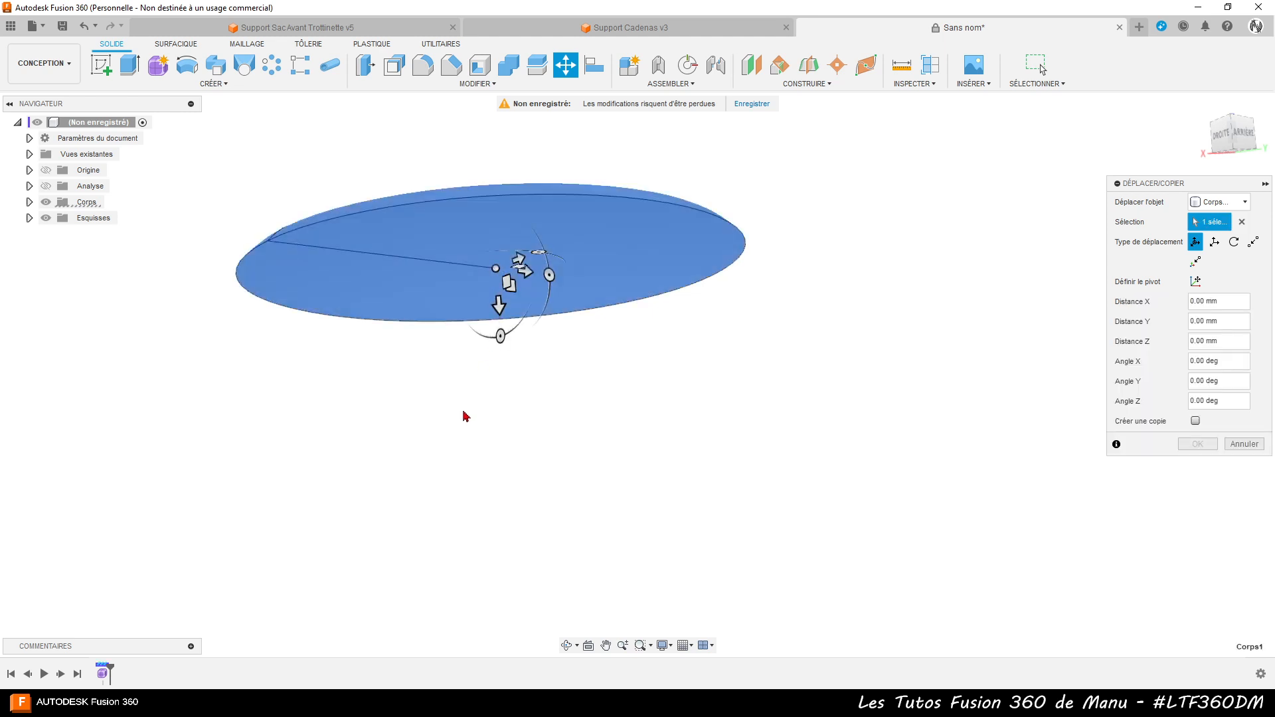
pyautogui.keyDown('shift'); pyautogui.moveTo(465, 415); pyautogui.dragTo(492, 433, button='middle'); pyautogui.keyUp('shift')
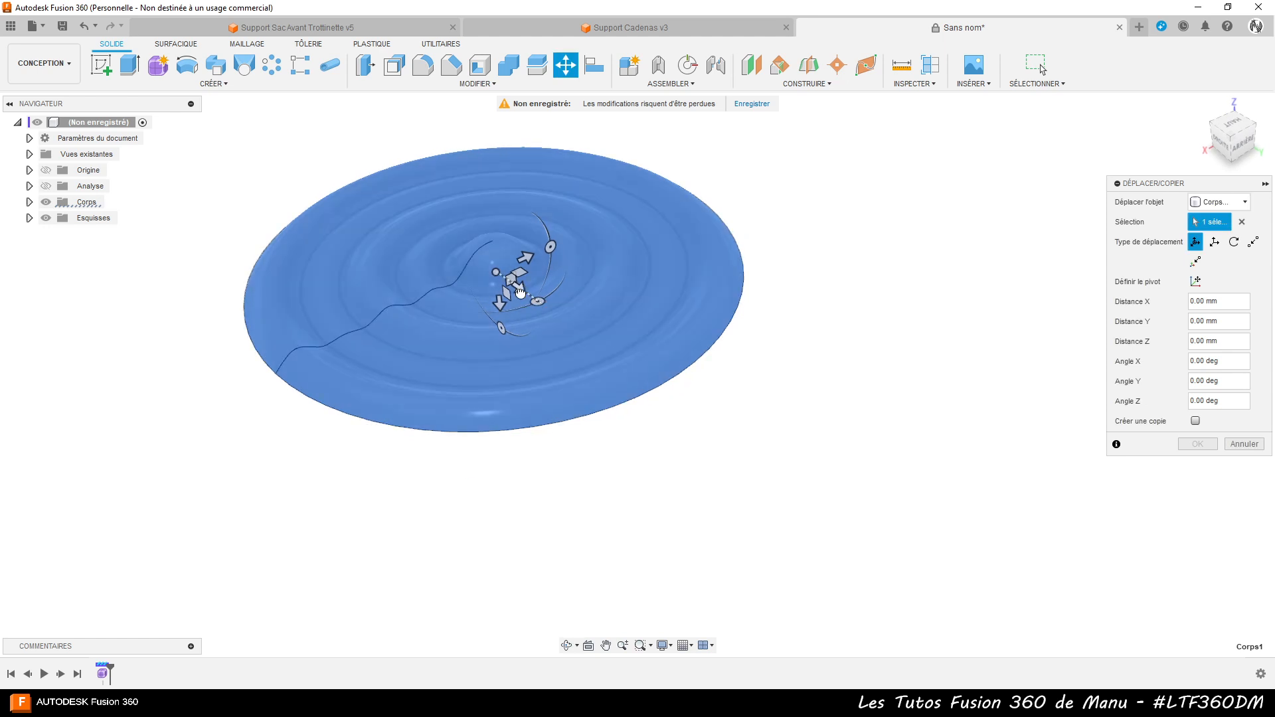
pyautogui.moveTo(520, 293)
pyautogui.mouseDown()
pyautogui.moveTo(584, 381)
pyautogui.moveTo(521, 293)
pyautogui.mouseUp()
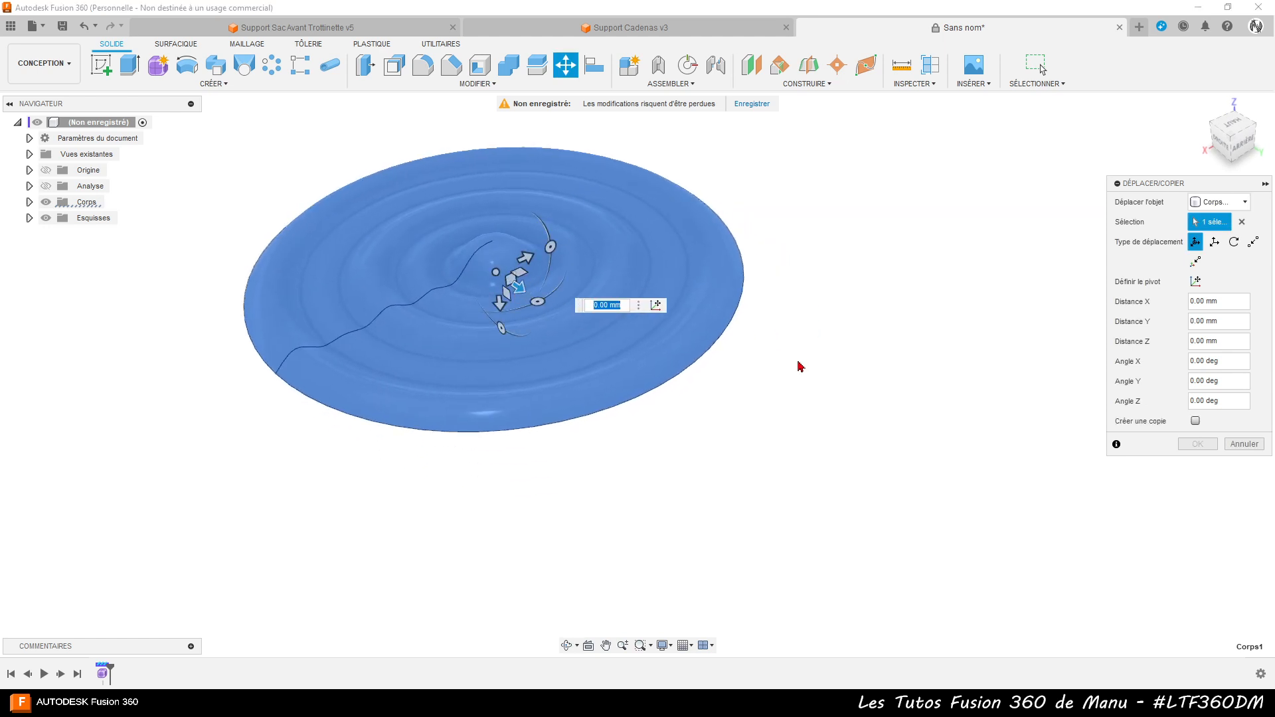
pyautogui.click(1196, 421)
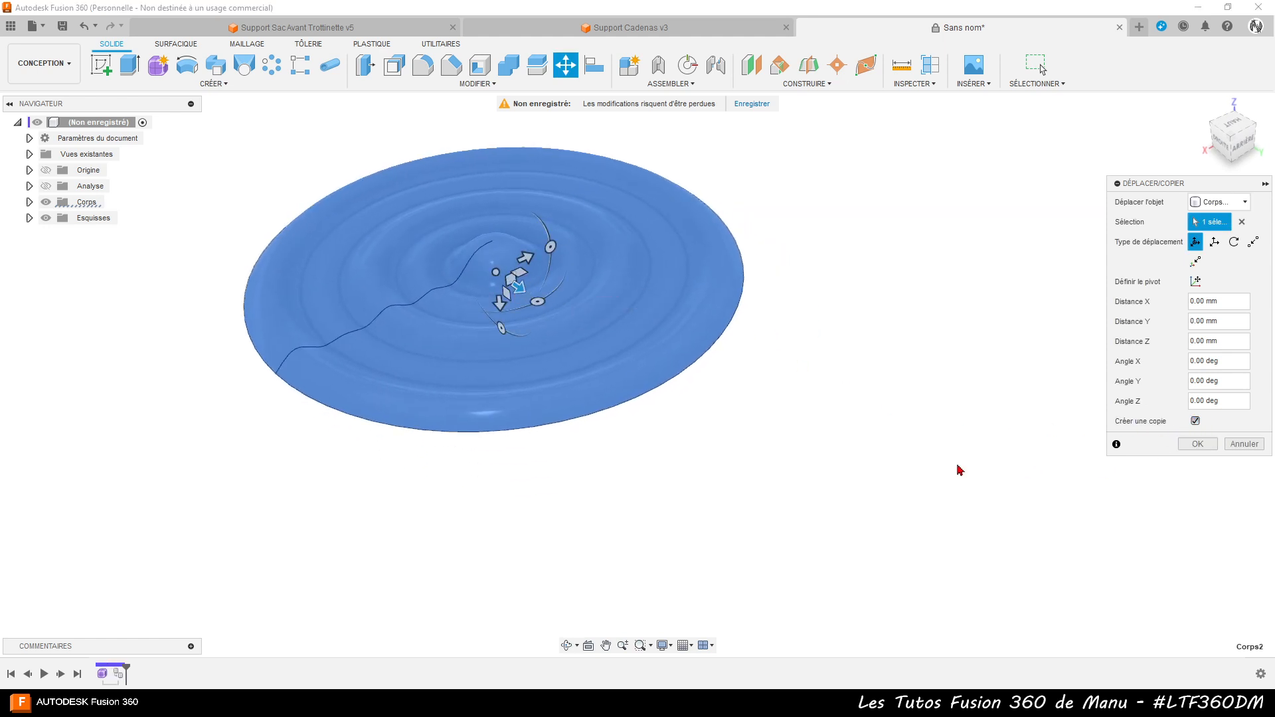
# Move the copied ripple sideways until it partly overlaps the original, finishing with an X distance of 40 mm, and apply the move.
pyautogui.moveTo(530, 291); pyautogui.dragTo(712, 290)
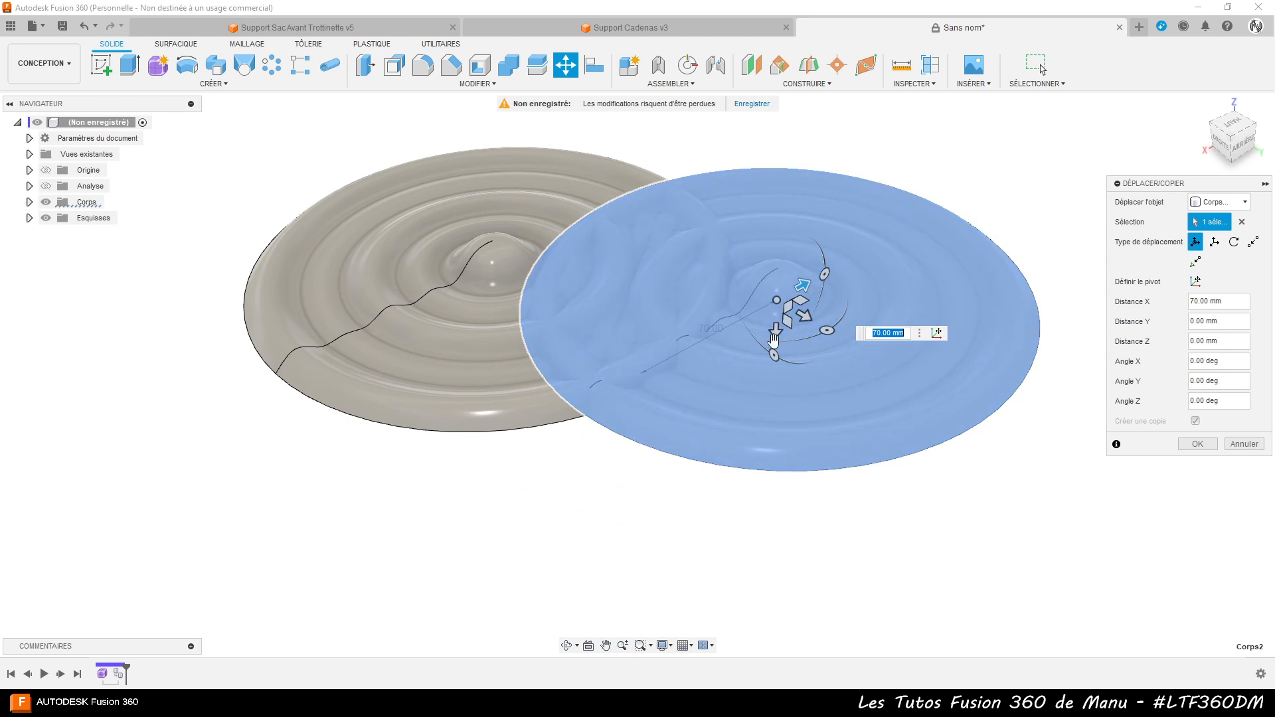
pyautogui.moveTo(774, 337); pyautogui.dragTo(797, 226)
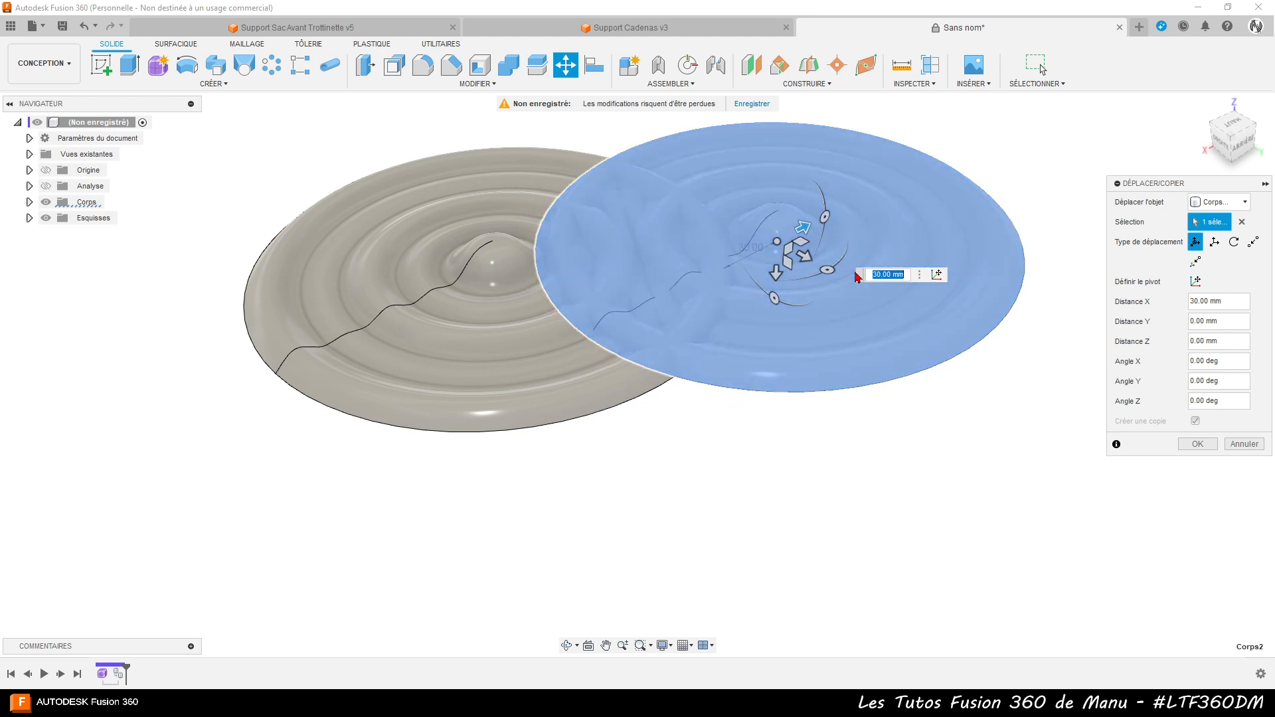
pyautogui.moveTo(802, 227); pyautogui.dragTo(816, 220)
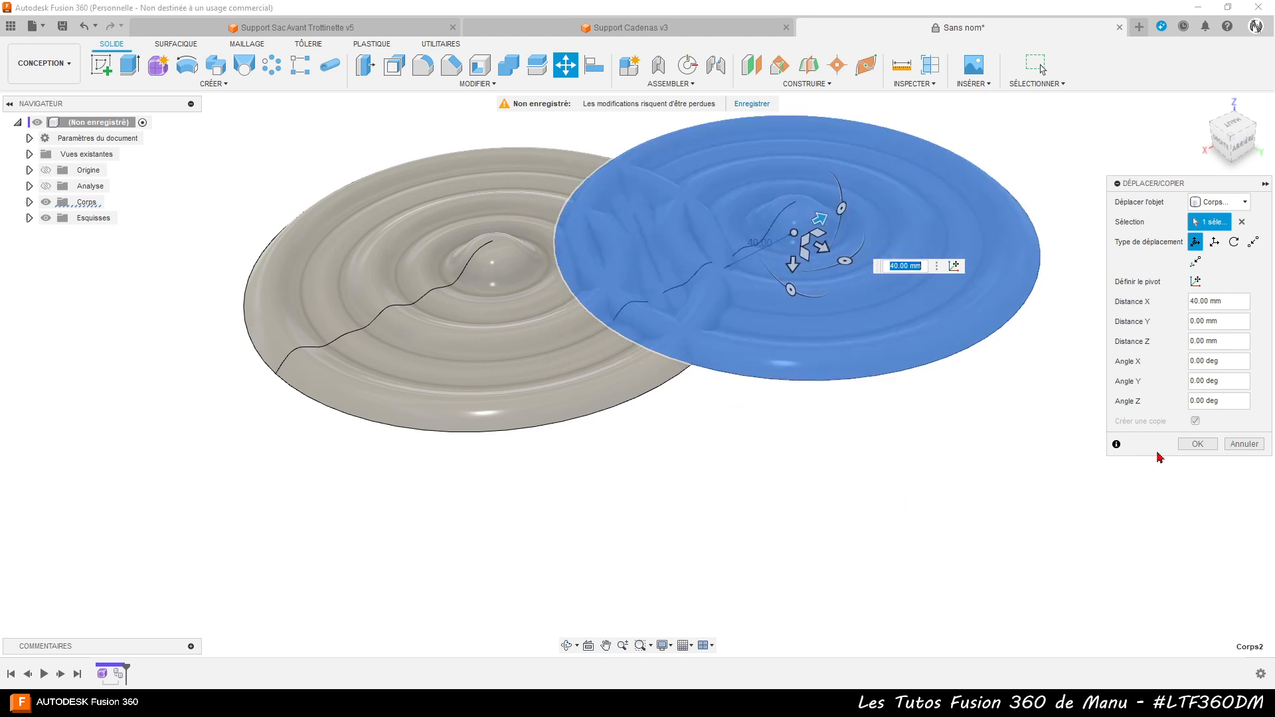
pyautogui.click(1196, 444)
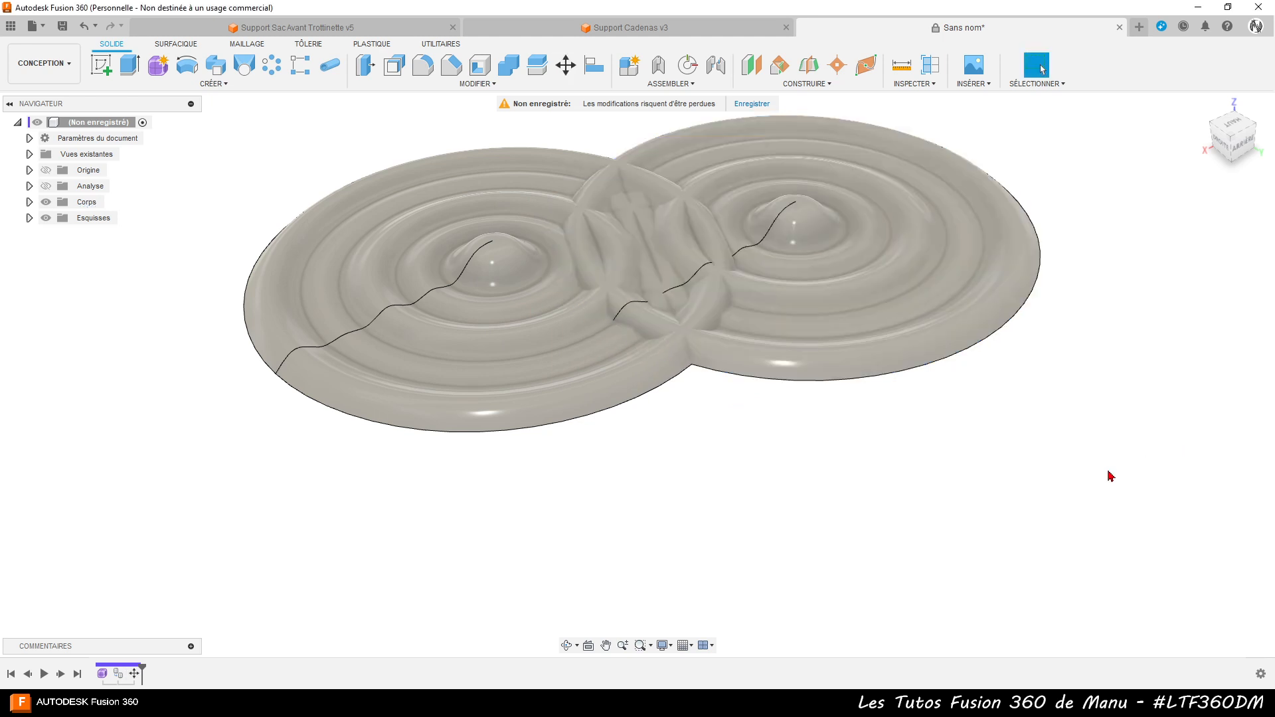
# Scale the copied ripple body uniformly by a factor of 1.5.
pyautogui.scroll(-3, 524, 473)
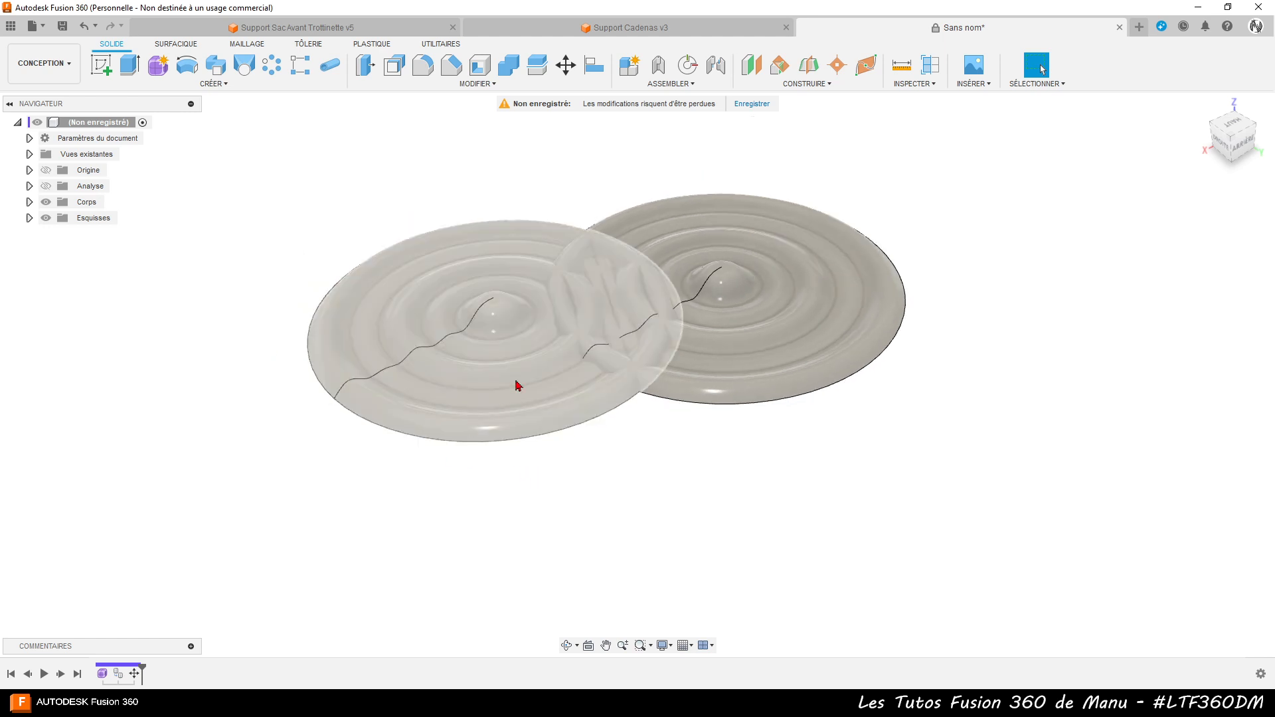
pyautogui.click(866, 334)
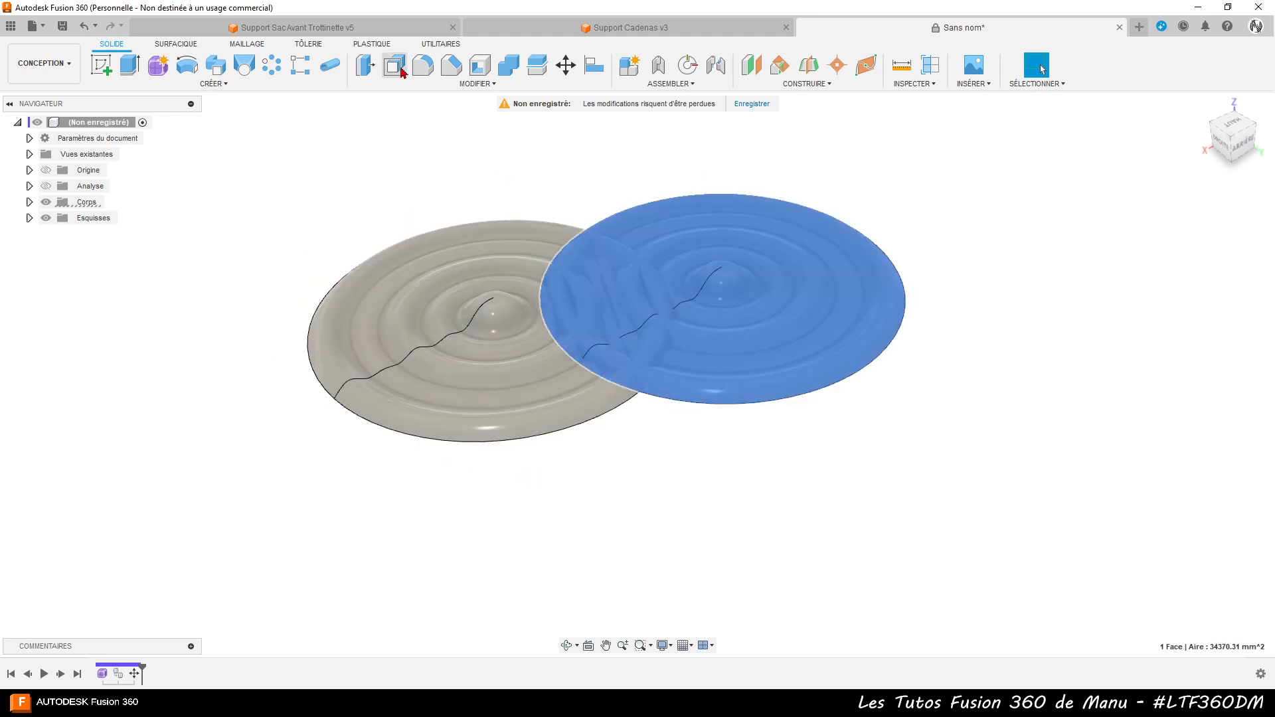
pyautogui.click(477, 84)
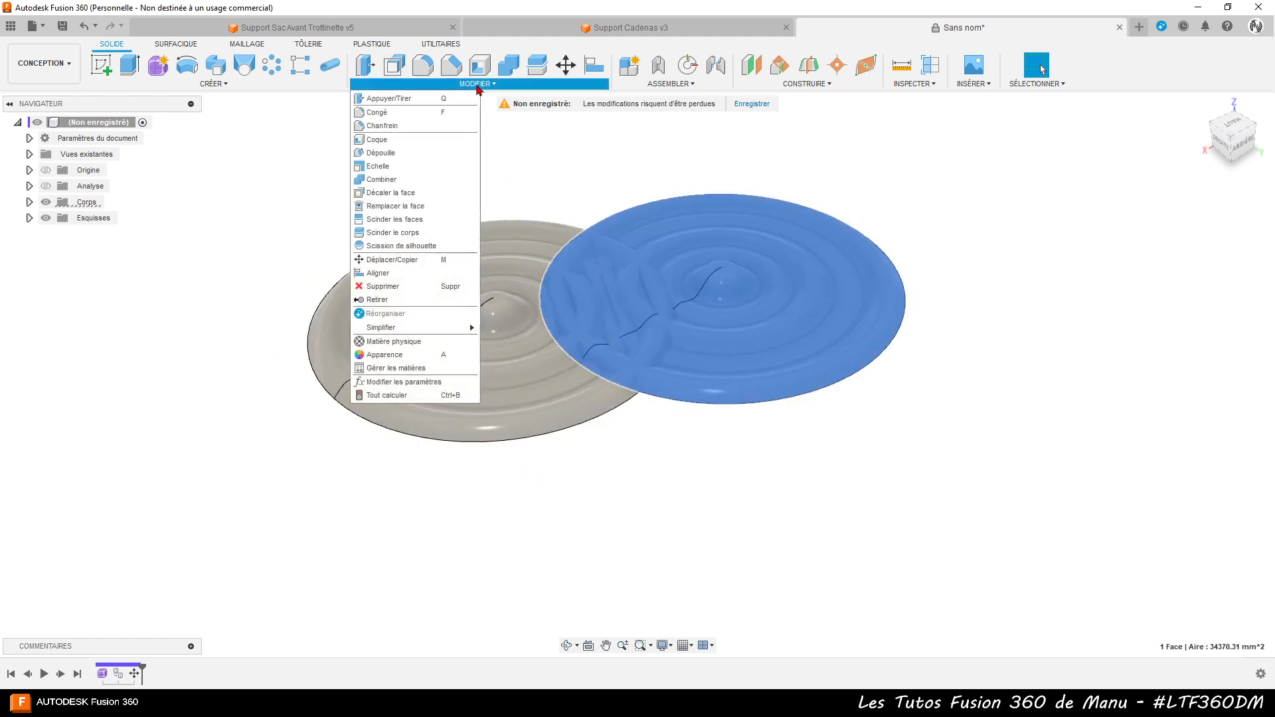
pyautogui.click(381, 159)
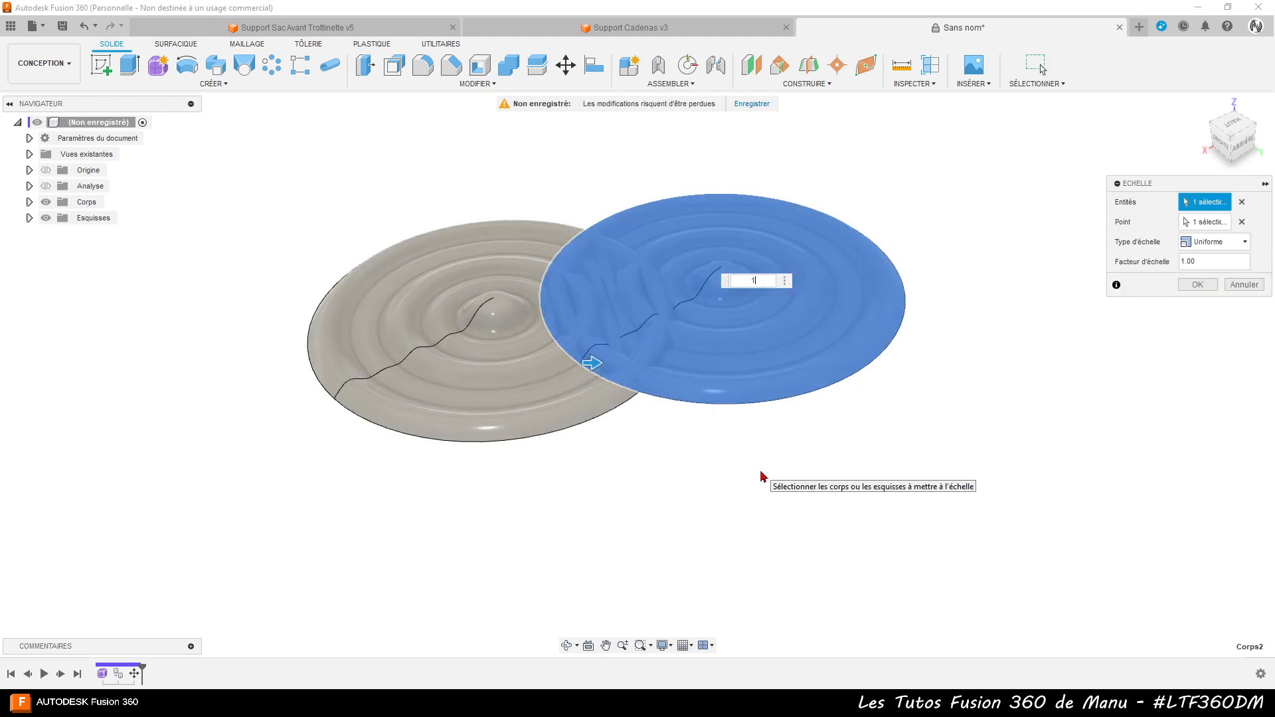
pyautogui.write('.5')
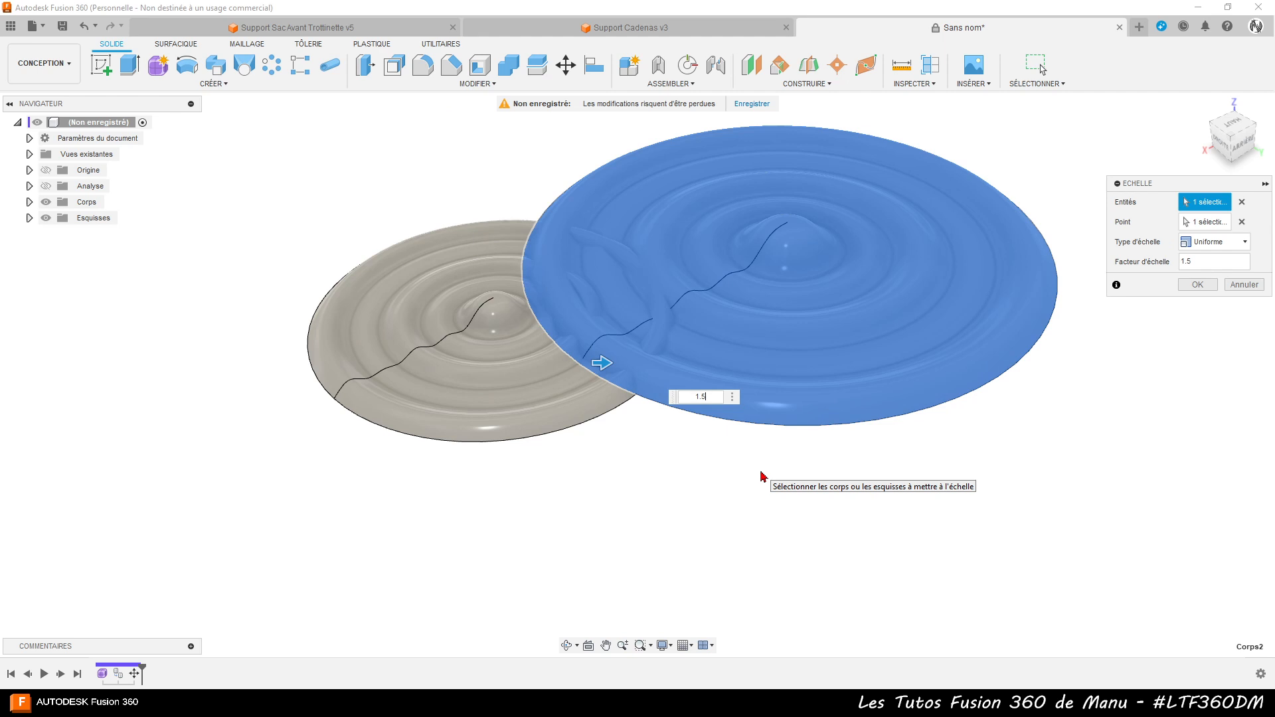
pyautogui.press('Return')
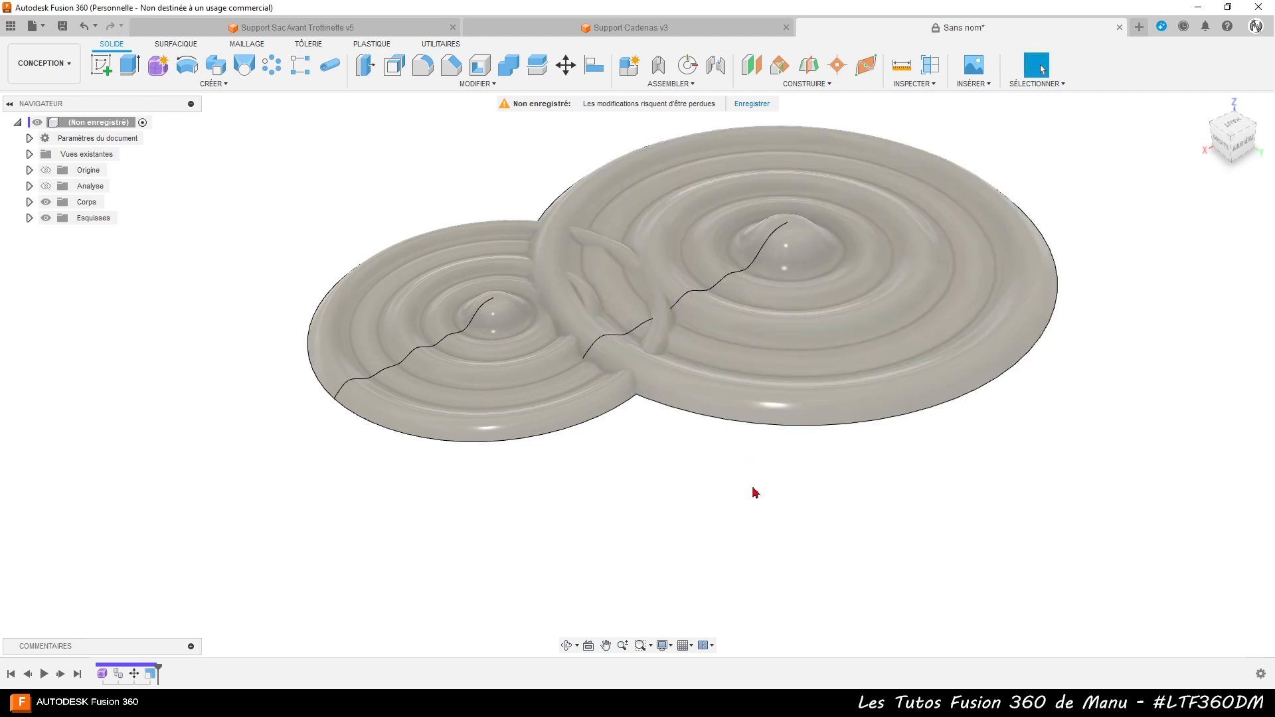
pyautogui.keyDown('shift'); pyautogui.moveTo(755, 492); pyautogui.dragTo(376, 478, button='middle'); pyautogui.keyUp('shift')
pyautogui.press('Escape')
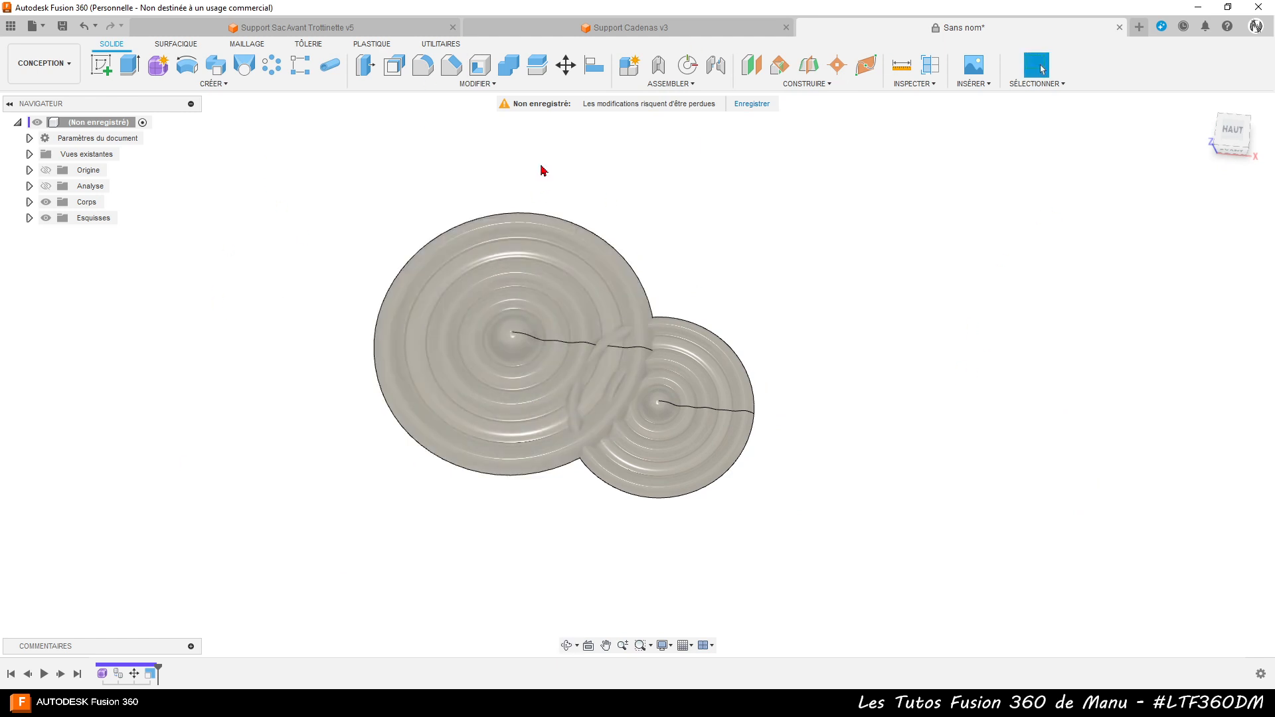
pyautogui.keyDown('shift'); pyautogui.moveTo(441, 515); pyautogui.dragTo(407, 468, button='middle'); pyautogui.keyUp('shift')
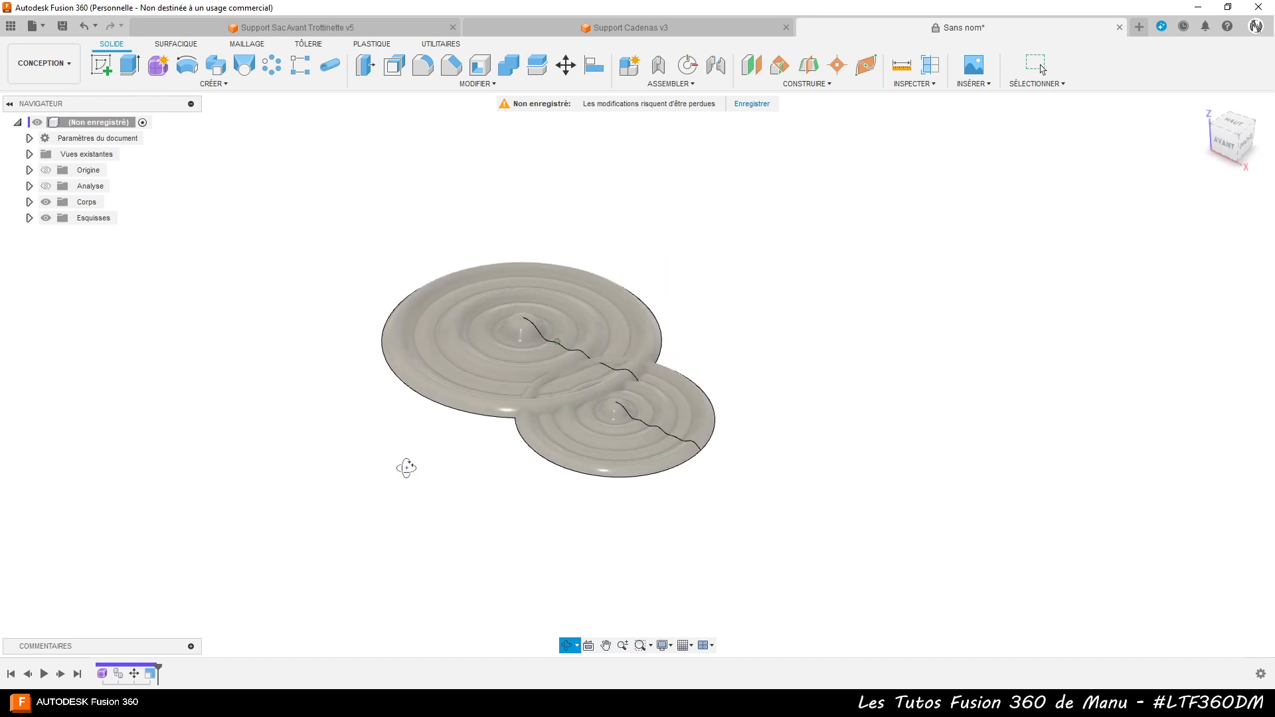